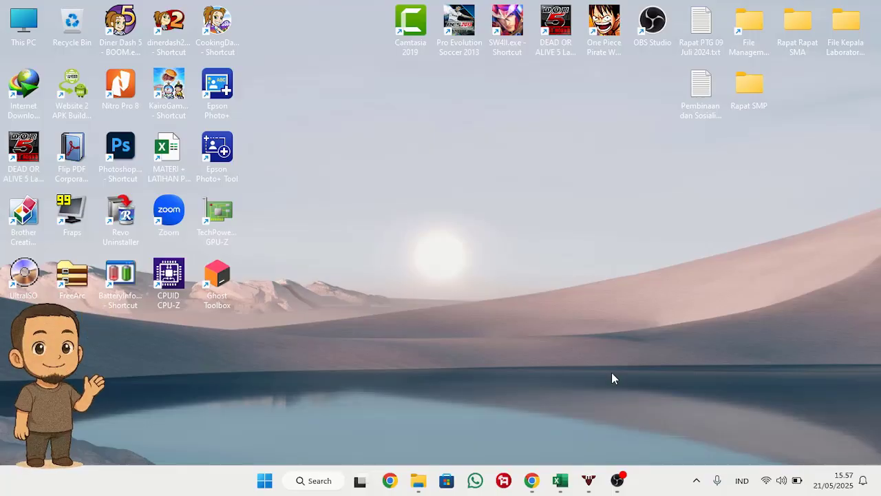
Step: Switch to the open Excel workbook Soal Praktikum Informatika Kelas XI.xlsx
mouse_move(559, 491)
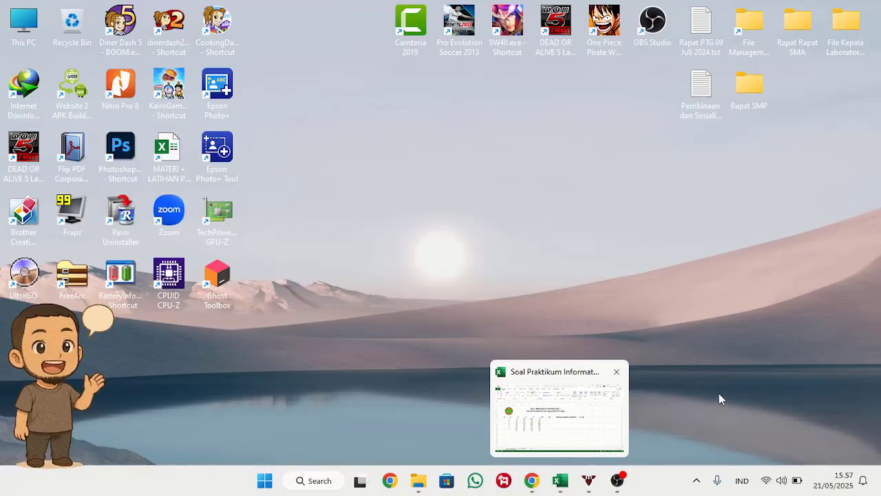
left_click(560, 482)
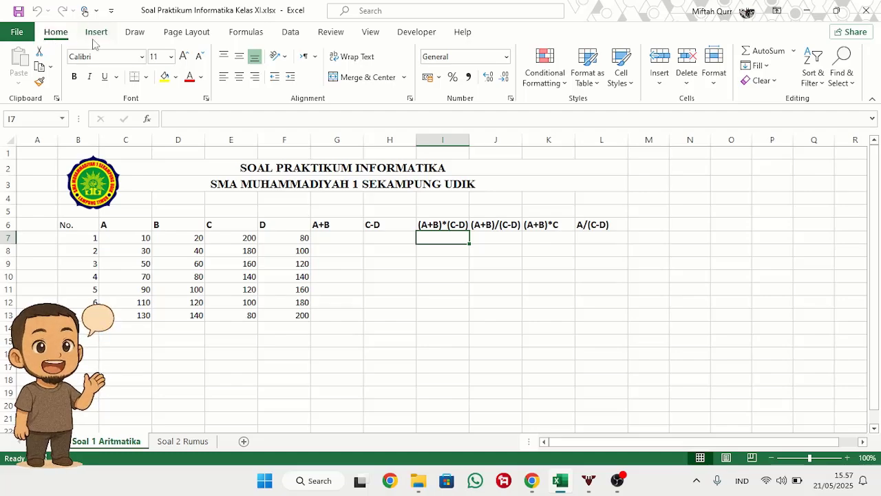
left_click(259, 35)
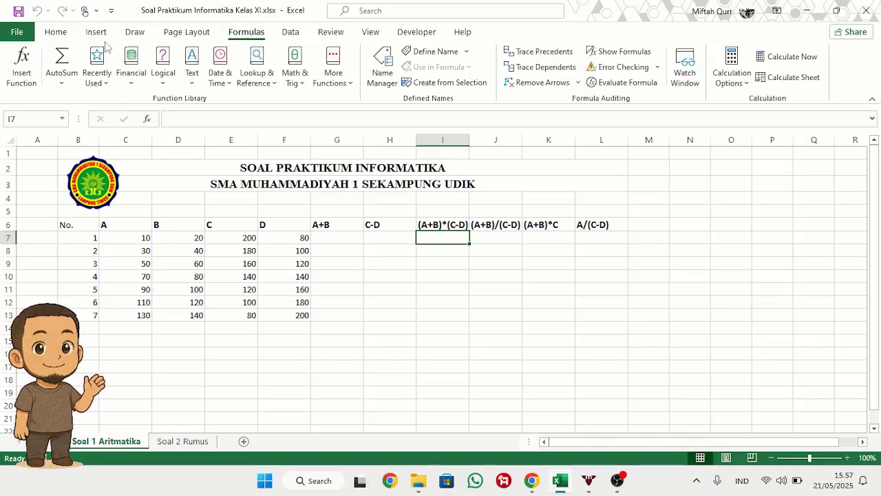
left_click(61, 35)
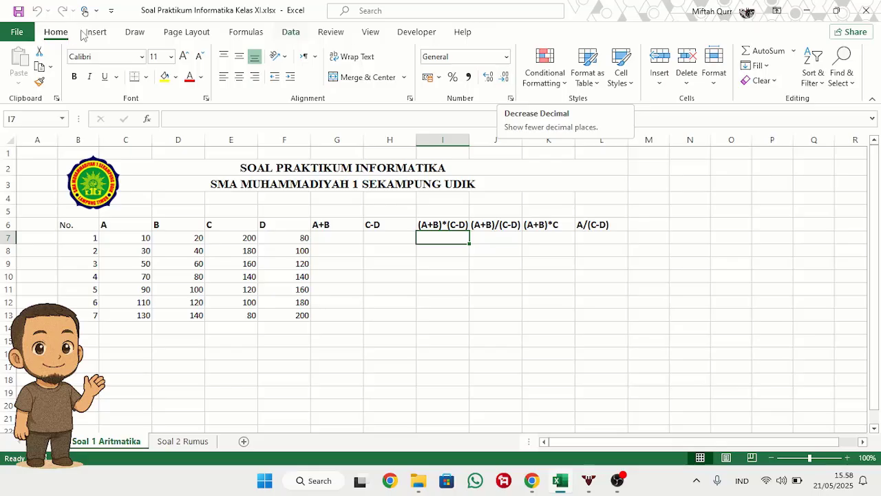
left_click(18, 32)
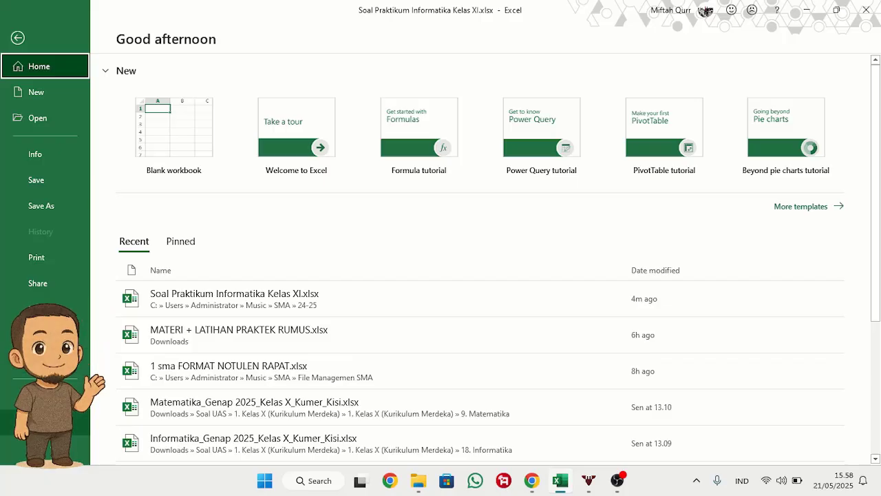
left_click(65, 425)
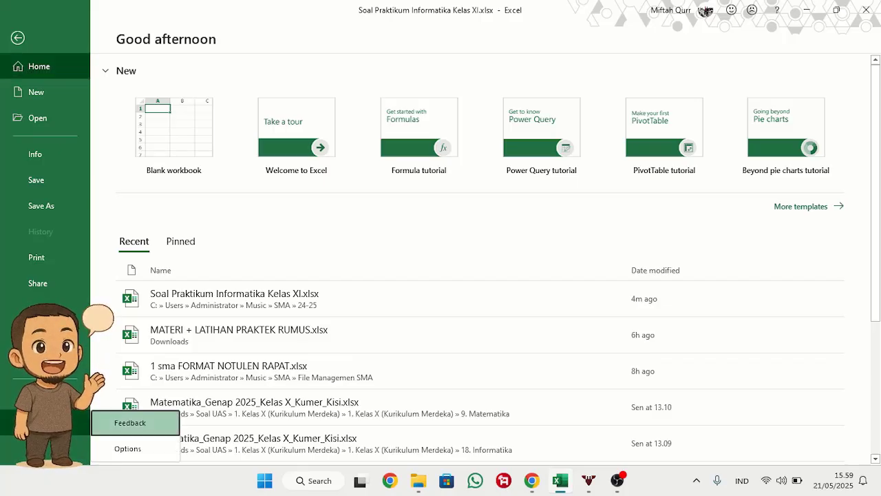
left_click(20, 38)
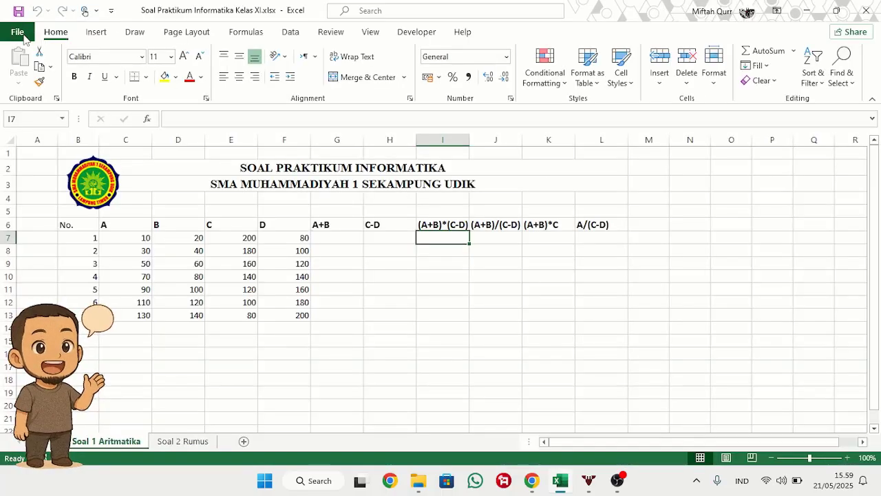
left_click(188, 330)
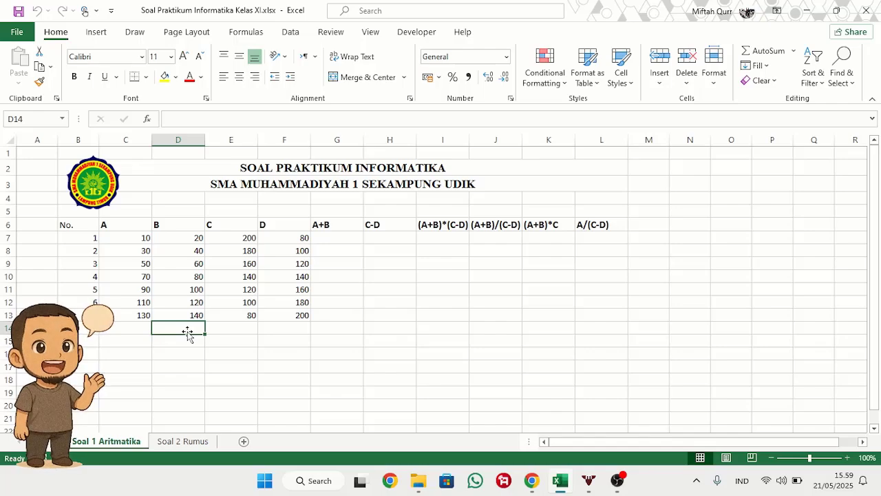
left_click(232, 275)
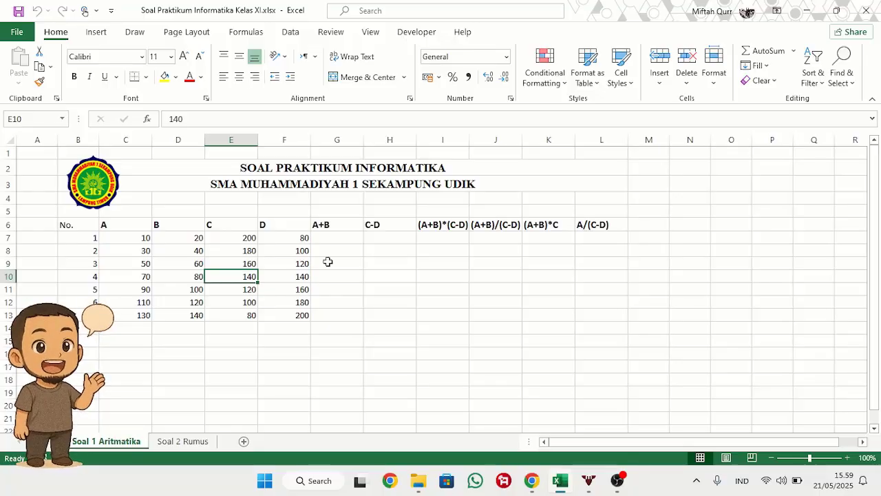
left_click(453, 316)
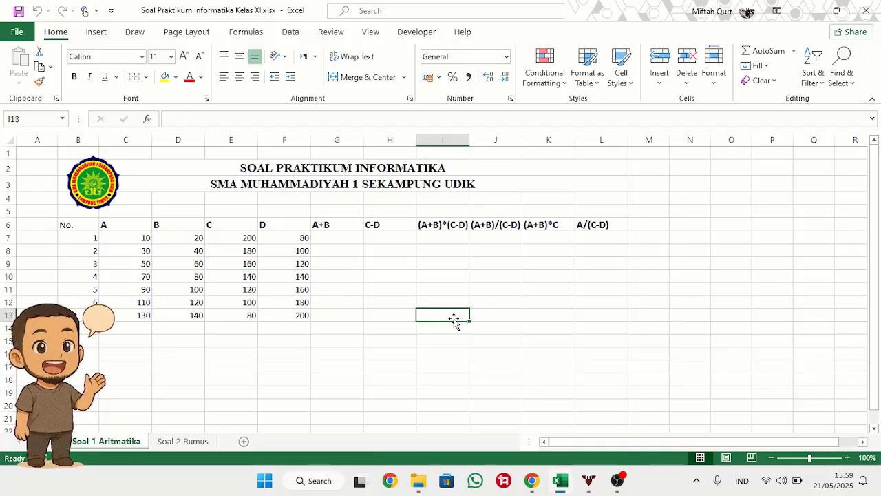
Step: Enter the labels Plus in cell H8 and Minus in cell H9
left_click(403, 253)
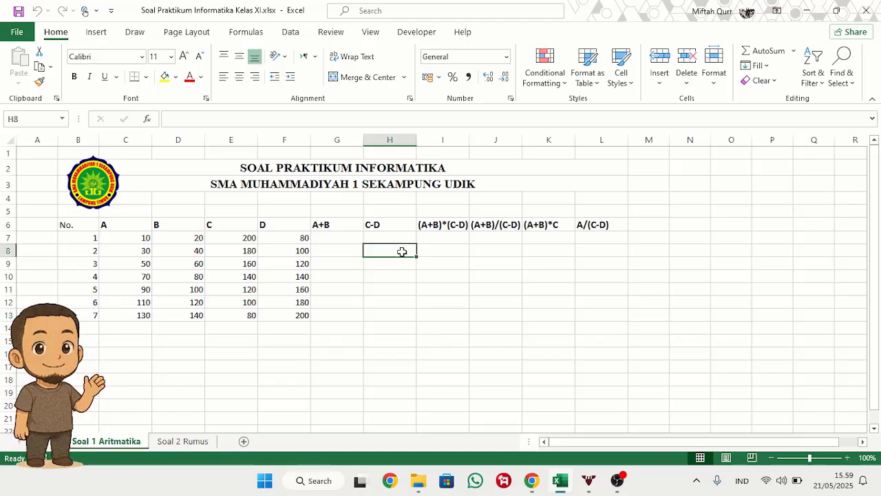
type("+")
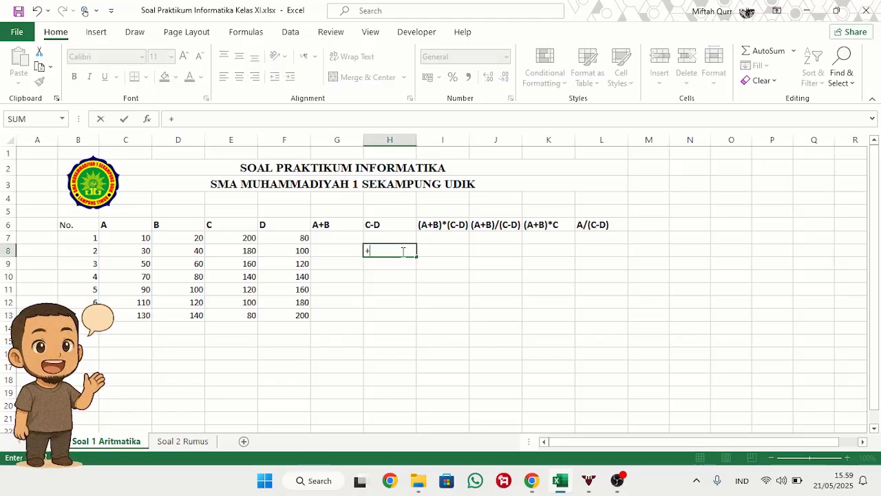
key("BackSpace")
type("Pl")
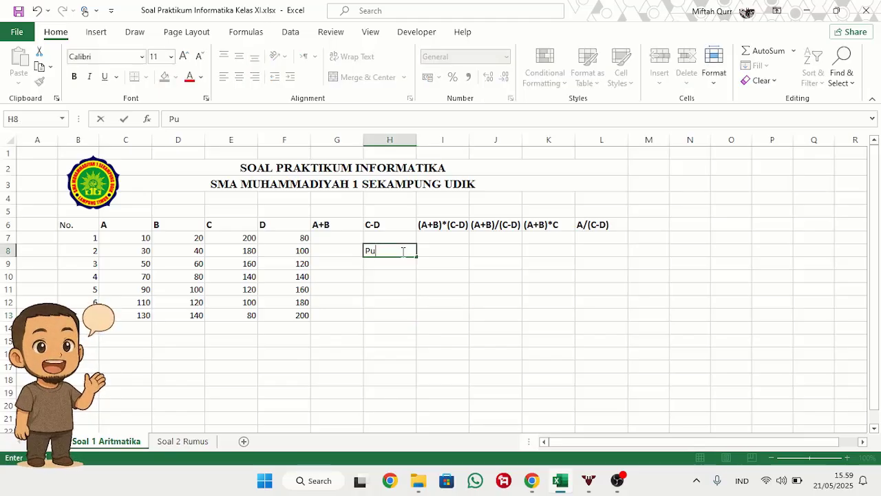
key("BackSpace")
type("lus")
key("Return")
type("Minus")
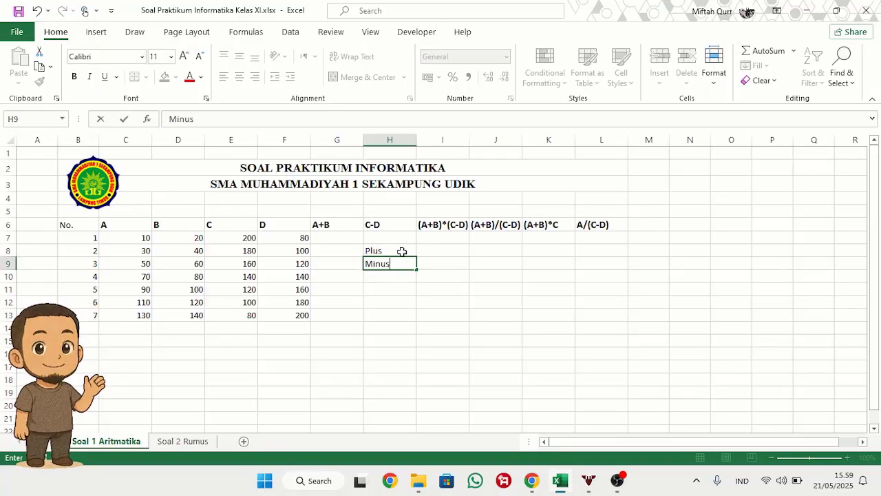
key("Return")
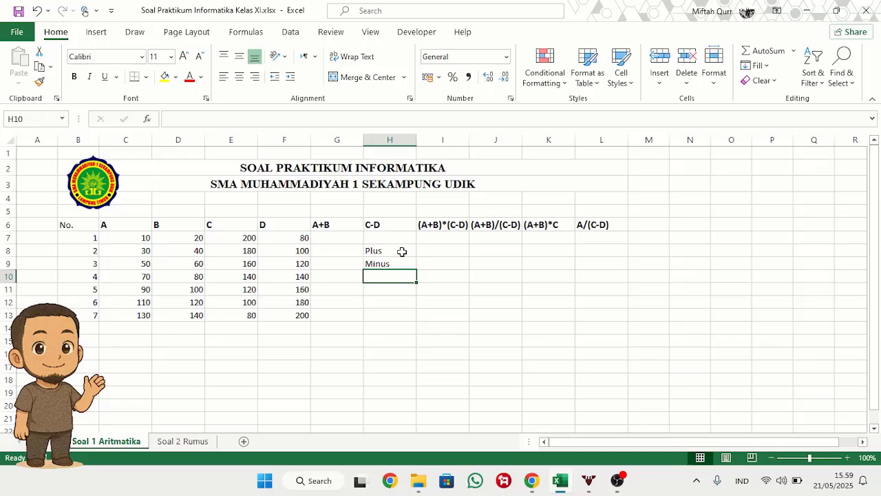
Step: Enter the operator names Tambah, Kurang, Bagi and Kali in cells H8 to H11, replacing the existing labels
key("Down")
key("Down")
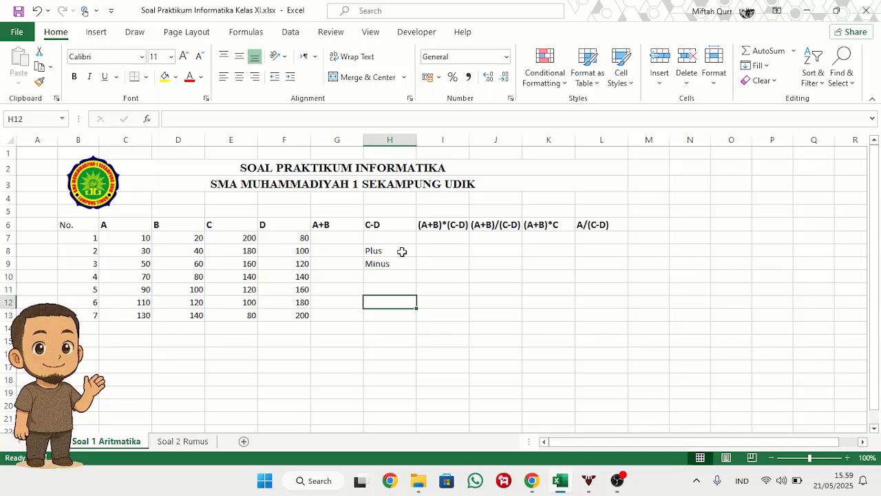
key("Up")
key("Up")
key("Up")
key("Up")
type("Tambah")
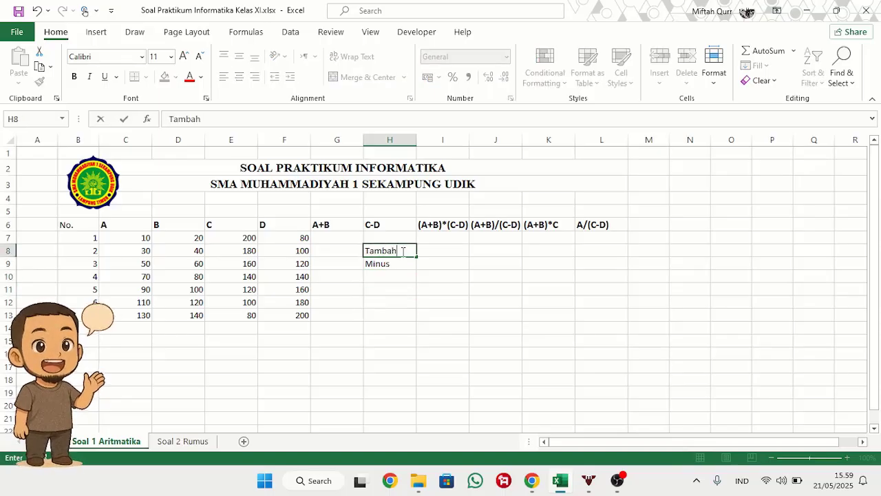
key("Return")
type("Kurang")
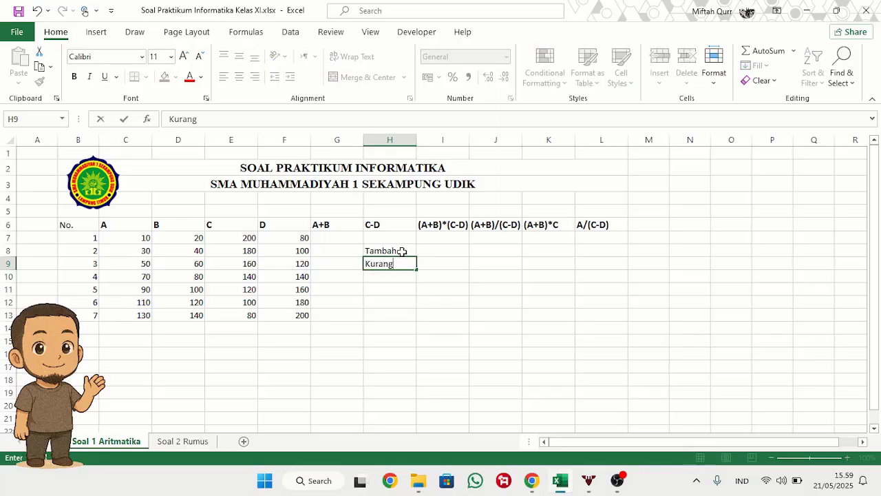
key("Return")
type("BAgi")
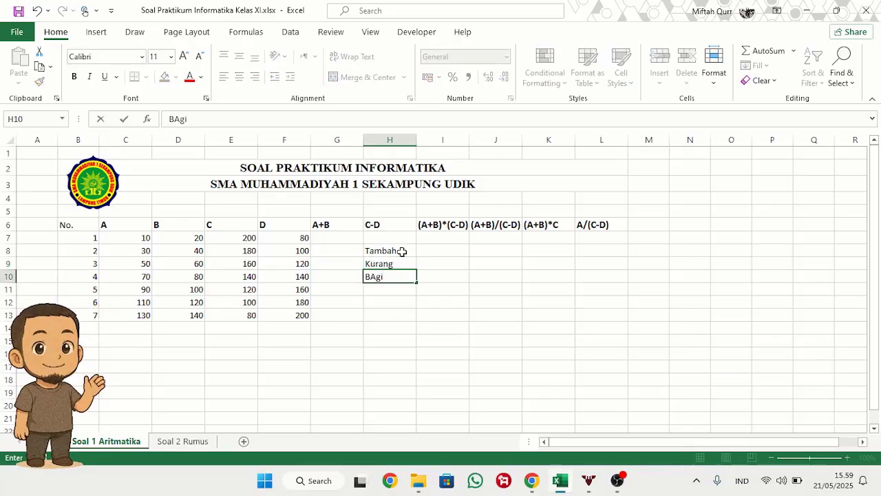
key("Return")
type("Kali")
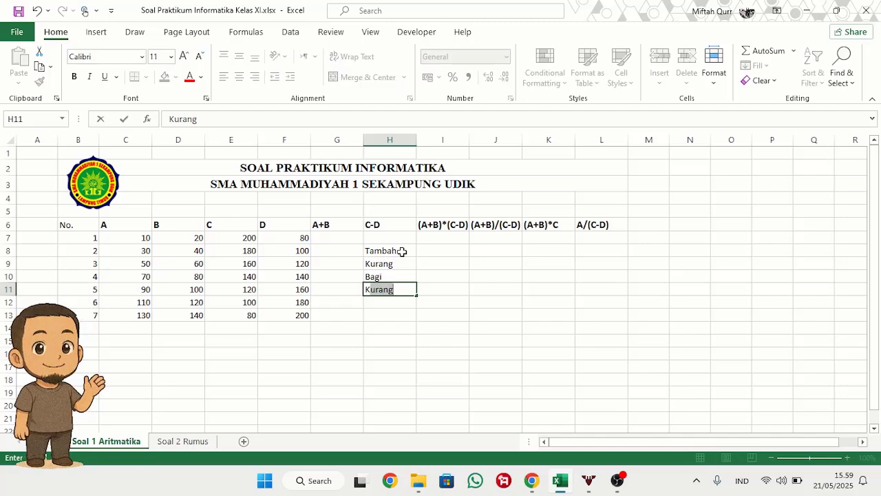
key("Tab")
Step: Enter the symbol + beside Tambah in I8 and - beside Kurang in I9
key("Up")
key("Up")
key("Up")
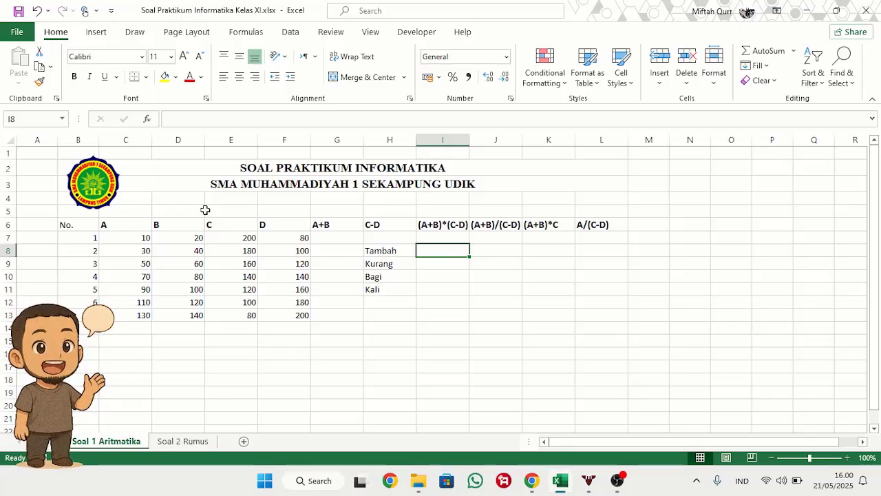
type("+")
key("Return")
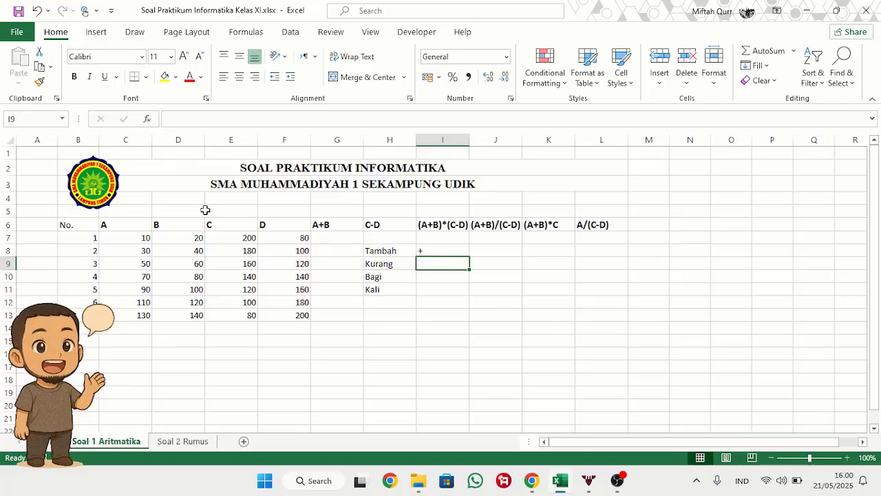
type("-")
key("Return")
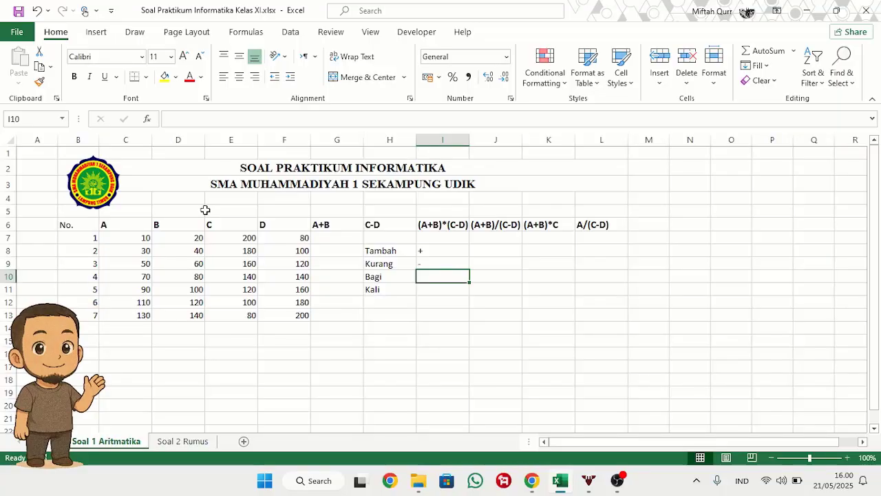
key("alt")
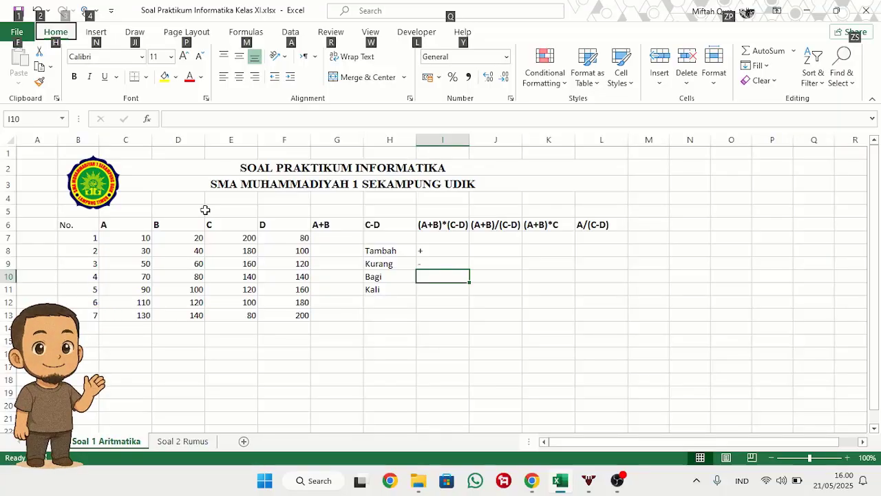
left_click(445, 291)
left_click(449, 274)
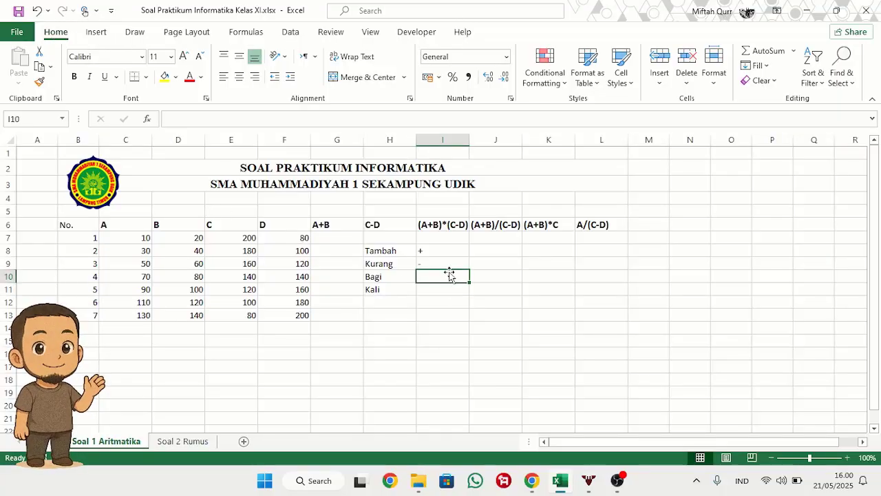
key("alt")
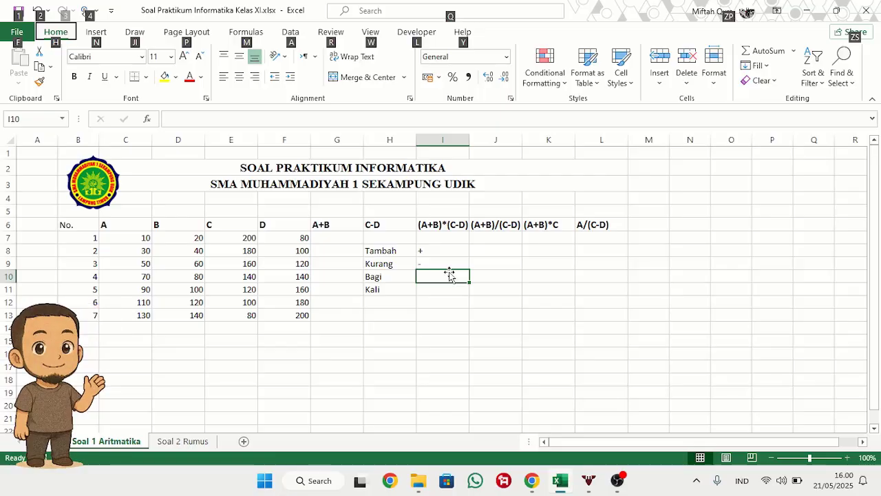
key("Escape")
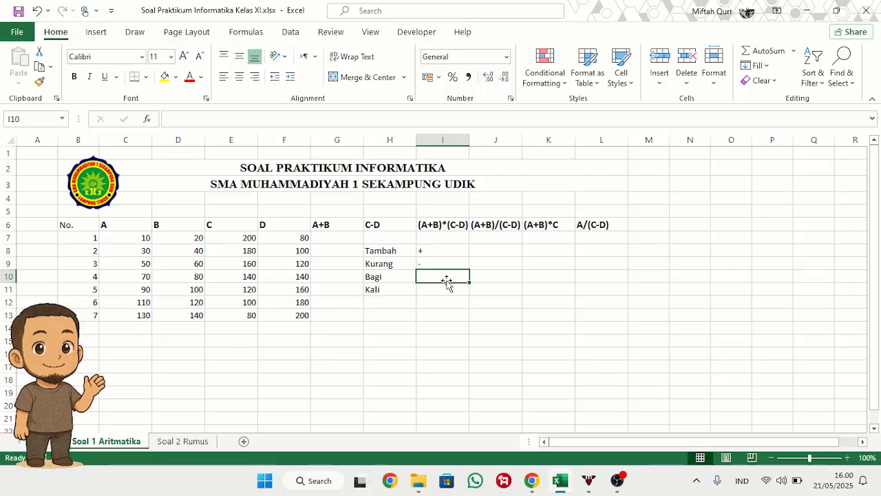
Step: Enter the slash as text ('/) beside Bagi in I10 and * beside Kali in I11
left_click(445, 301)
left_click(449, 278)
type("'/")
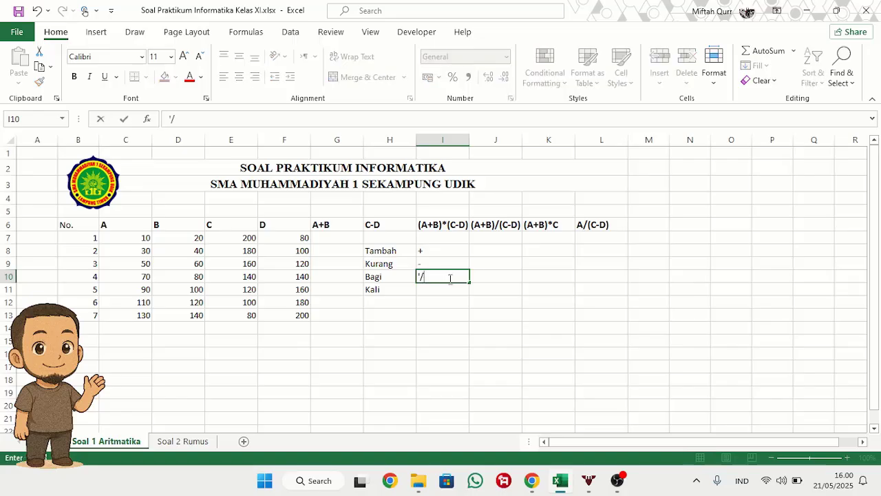
key("Return")
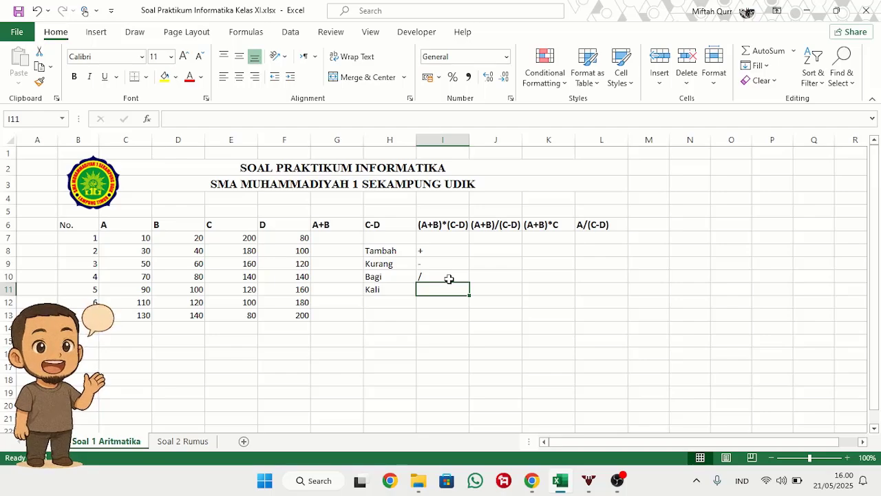
type("*")
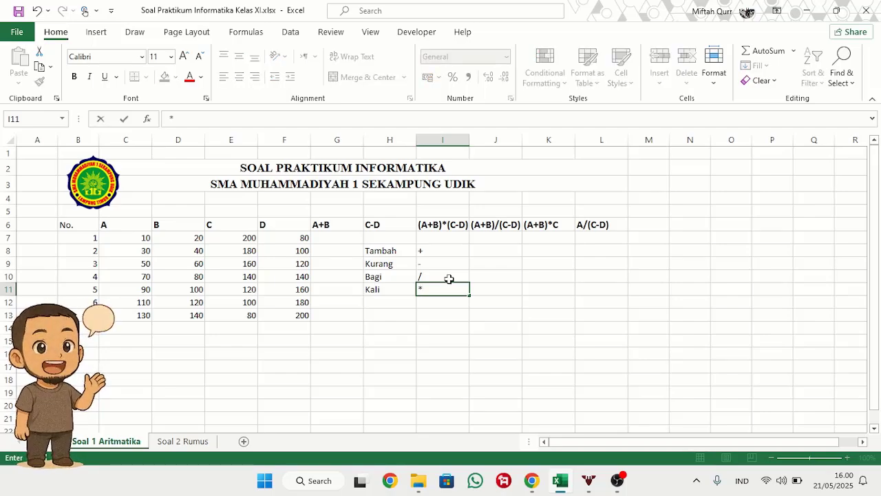
key("Return")
Step: Clear the operator names and symbols from the range H8:I11
key("Up")
key("Left")
key("Left")
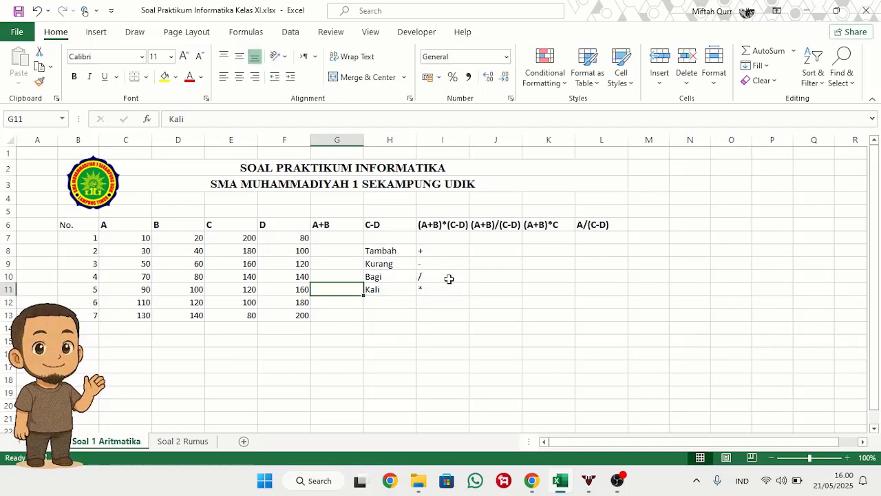
key("Up")
key("Up")
key("Right")
key("Up")
key("shift+Right")
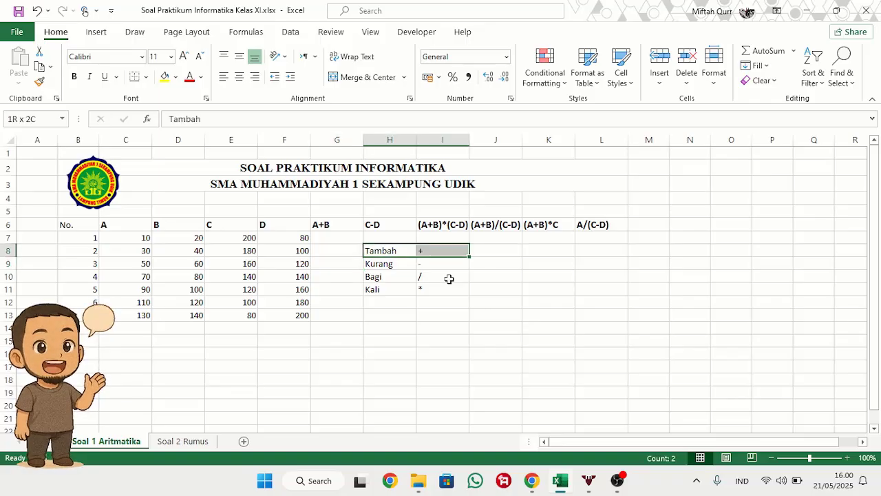
key("shift+Down")
key("shift+Down")
key("shift+Down")
key("Delete")
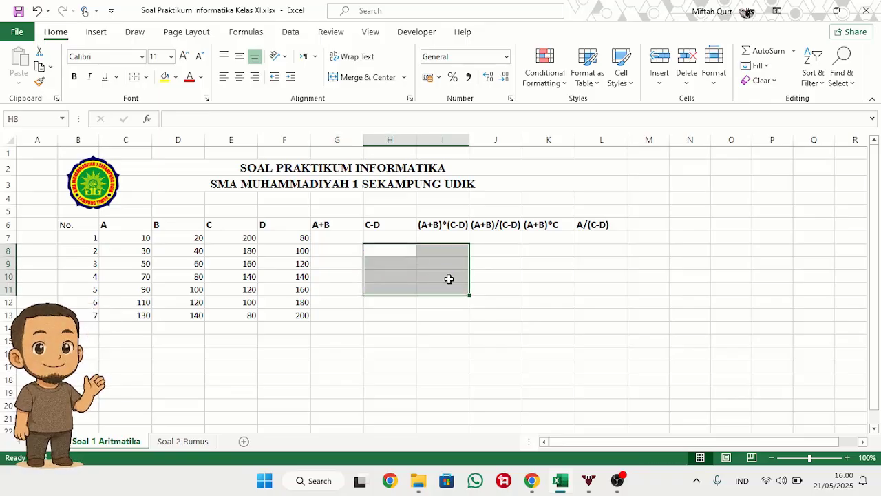
left_click(167, 235)
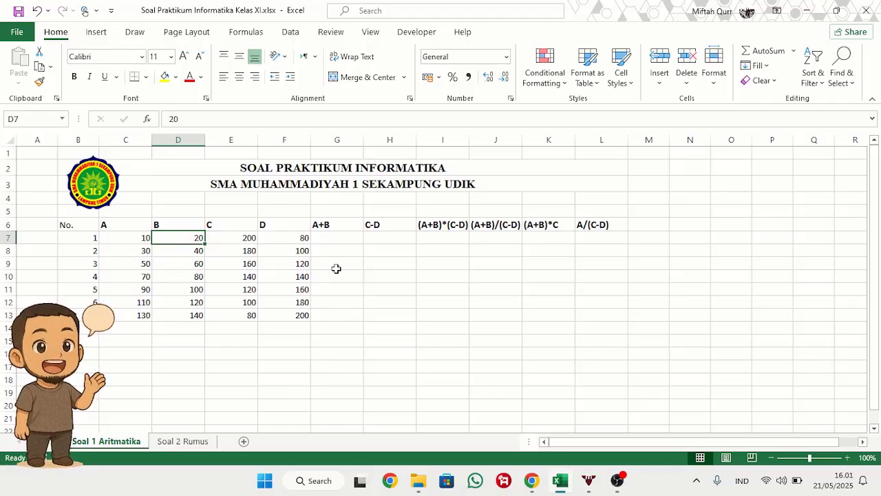
left_click(503, 263)
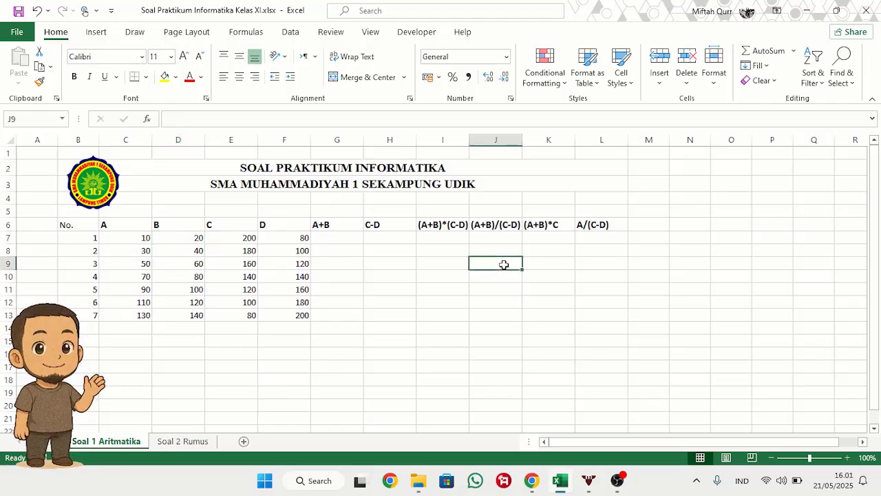
Step: Enter the formula =C7+D7 in G7 under the A+B heading
left_click(344, 236)
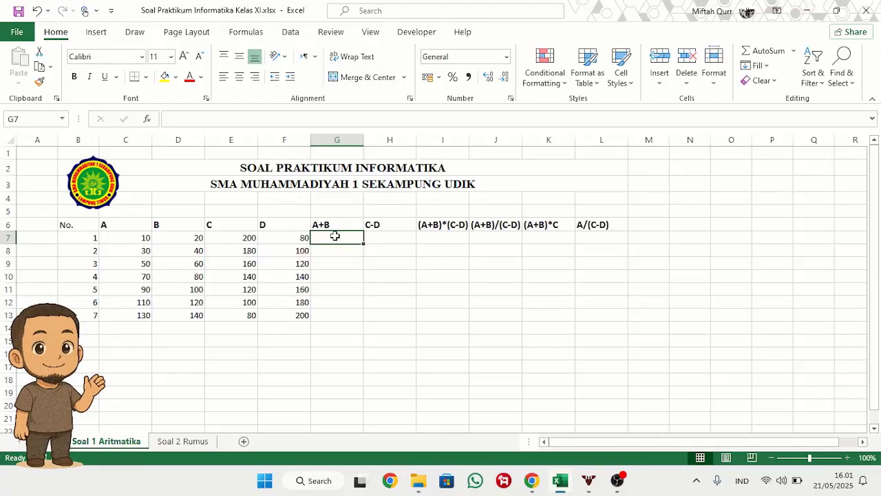
type("=")
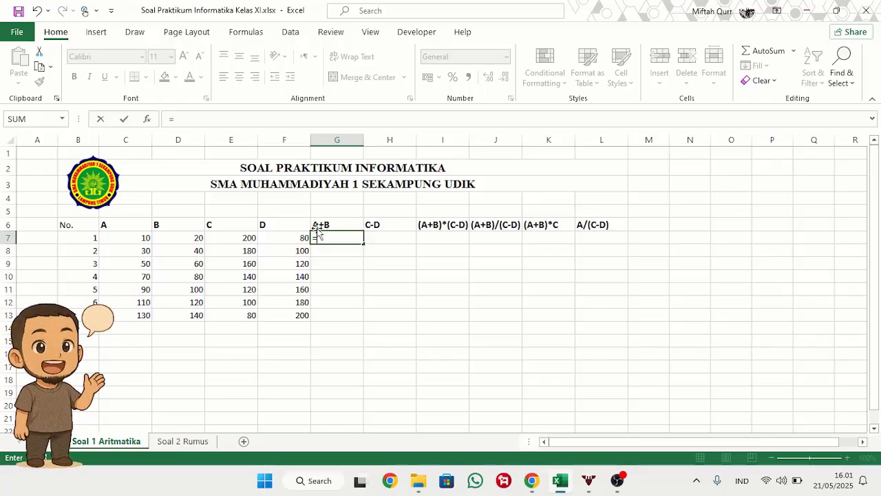
left_click(141, 240)
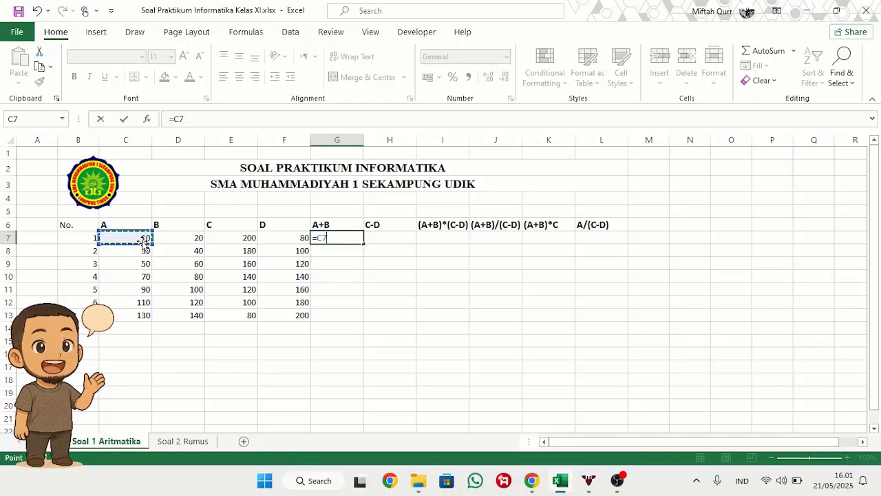
type("+")
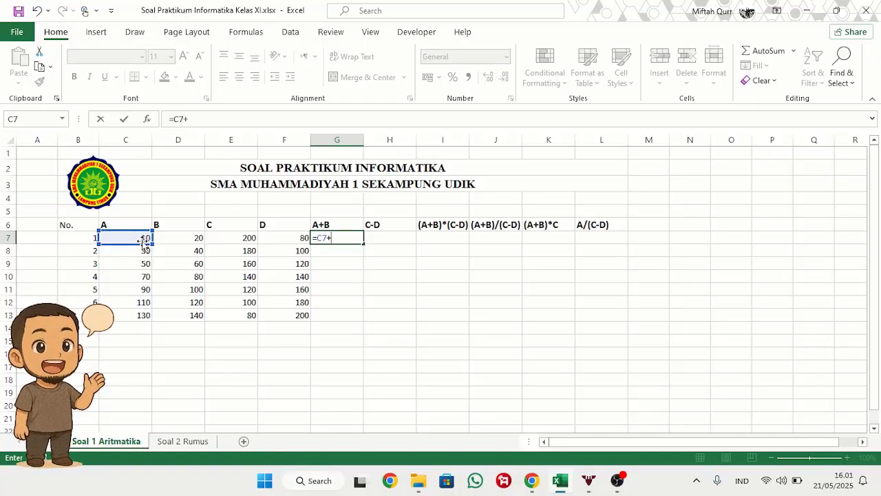
left_click(195, 245)
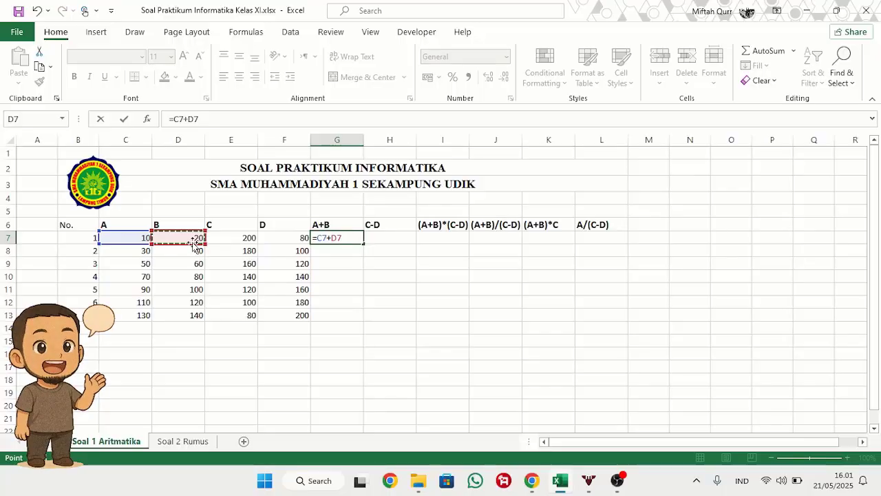
key("Return")
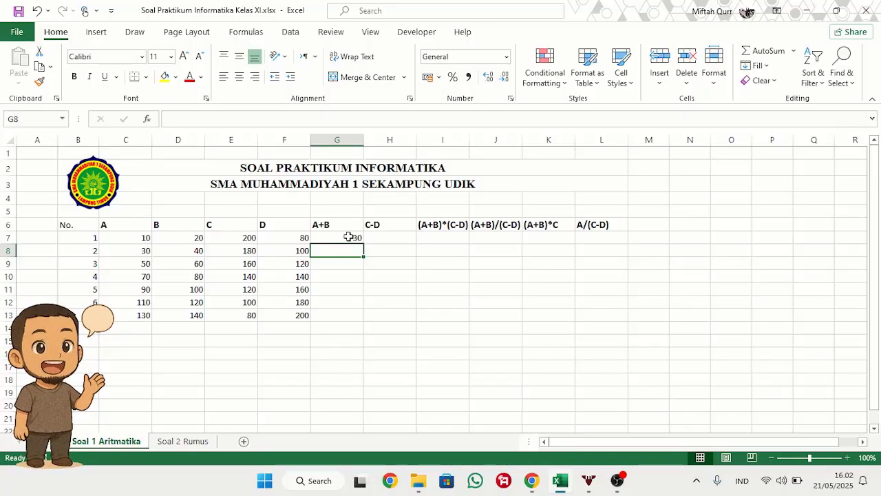
Step: Fill the A+B formula from G7 down through G13
left_click(349, 236)
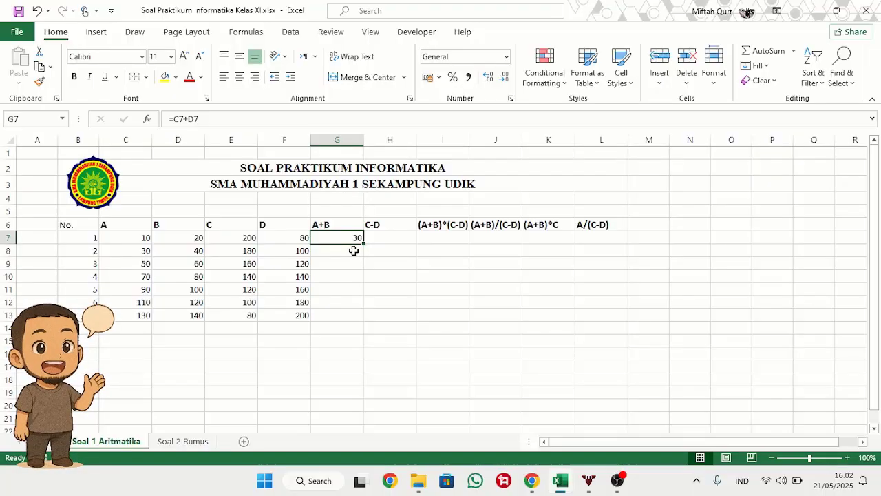
double_click(355, 251)
left_click(410, 293)
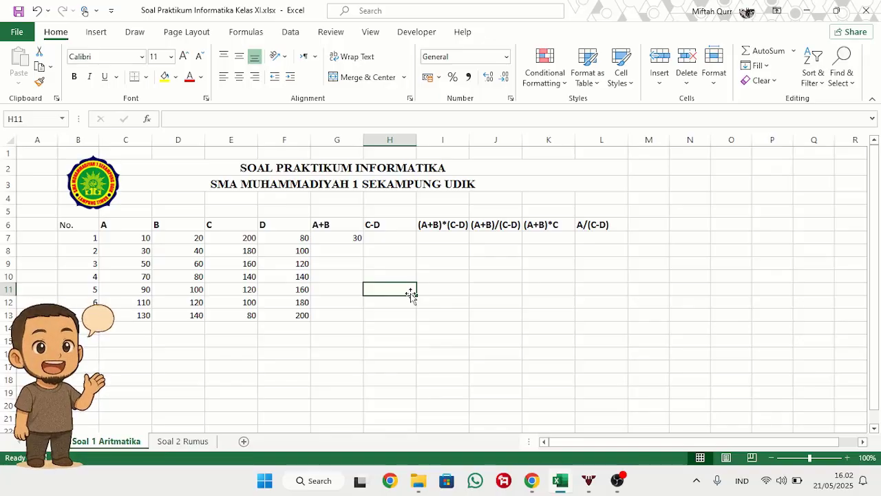
left_click(354, 236)
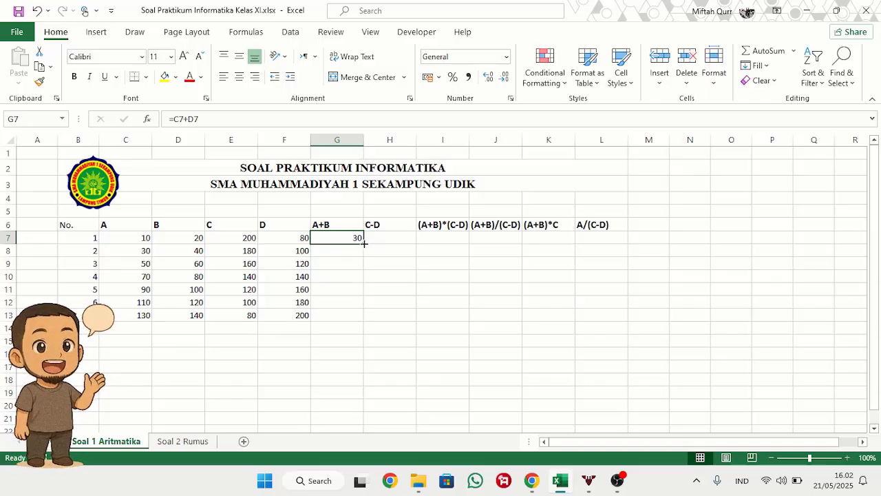
left_click_drag(364, 243, 366, 320)
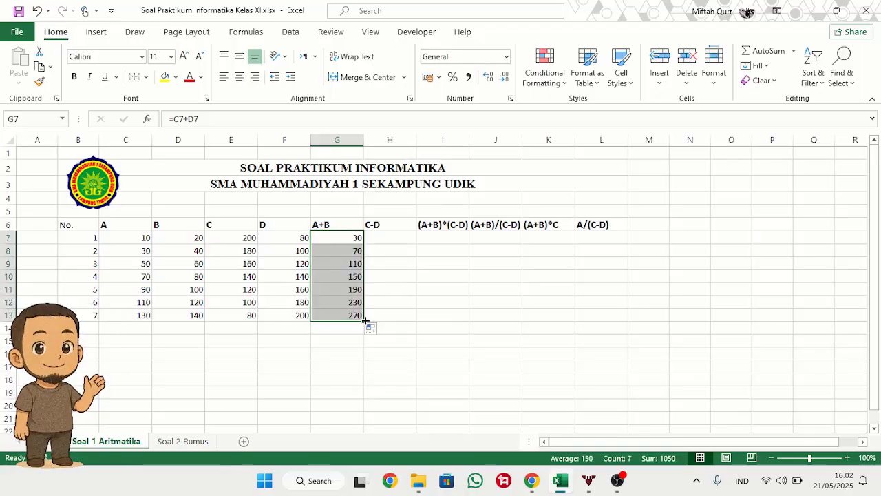
Step: Enter the formula =E7-F7 in H7 under the C-D heading
left_click(404, 265)
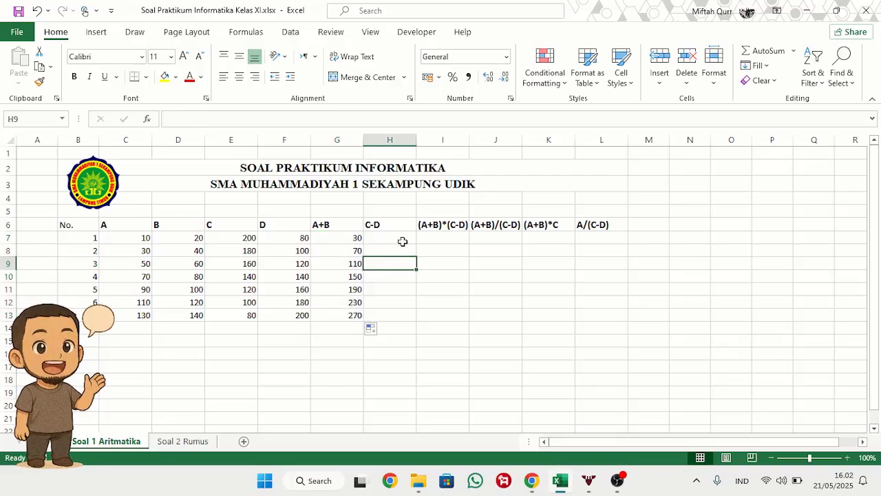
left_click(403, 241)
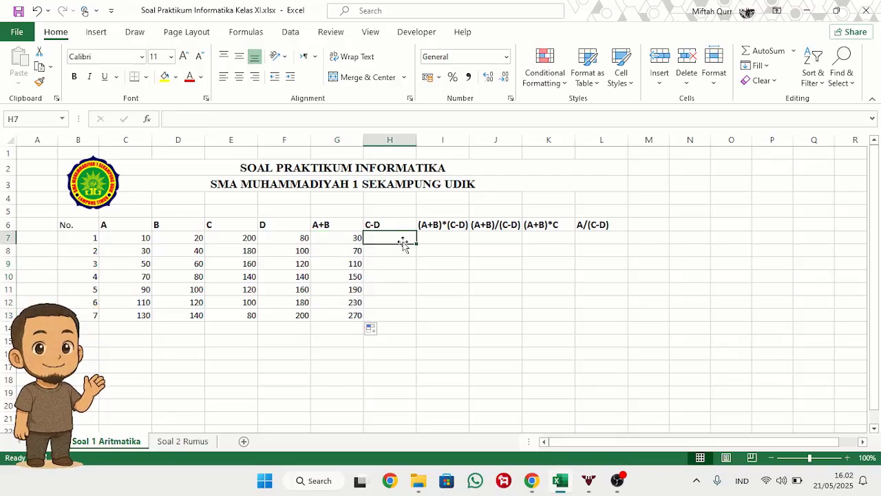
type("=")
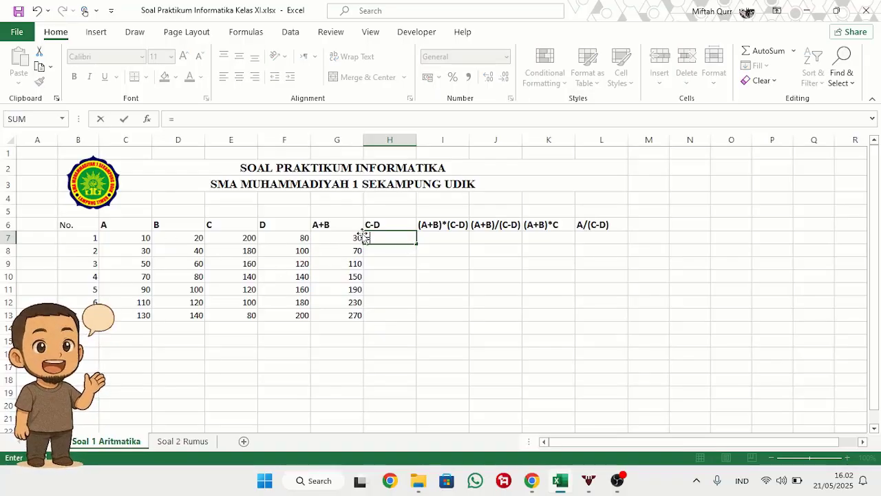
left_click(233, 238)
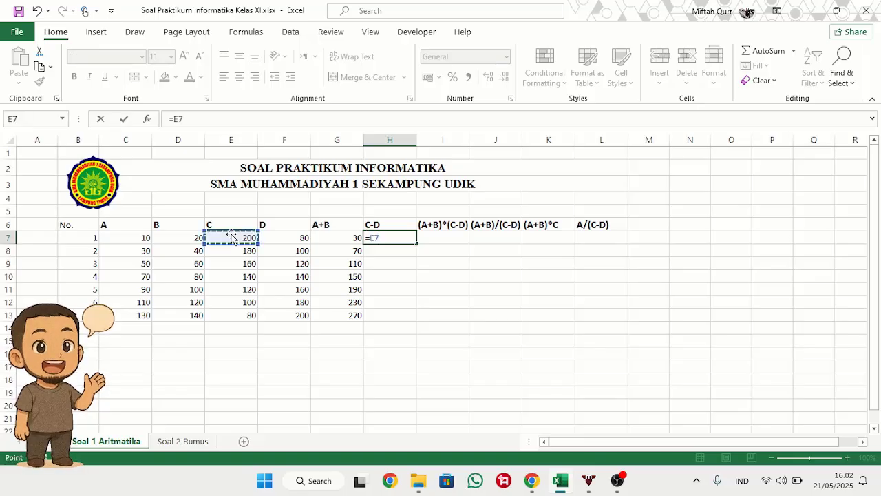
type("-")
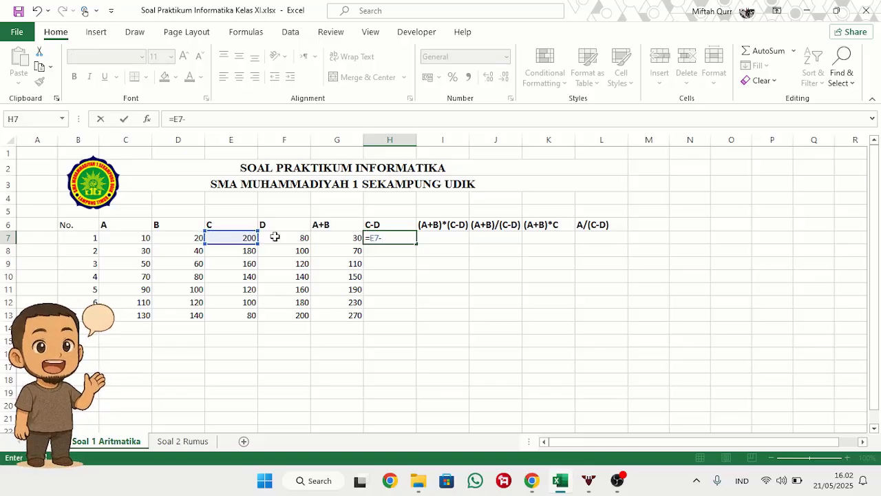
left_click(283, 238)
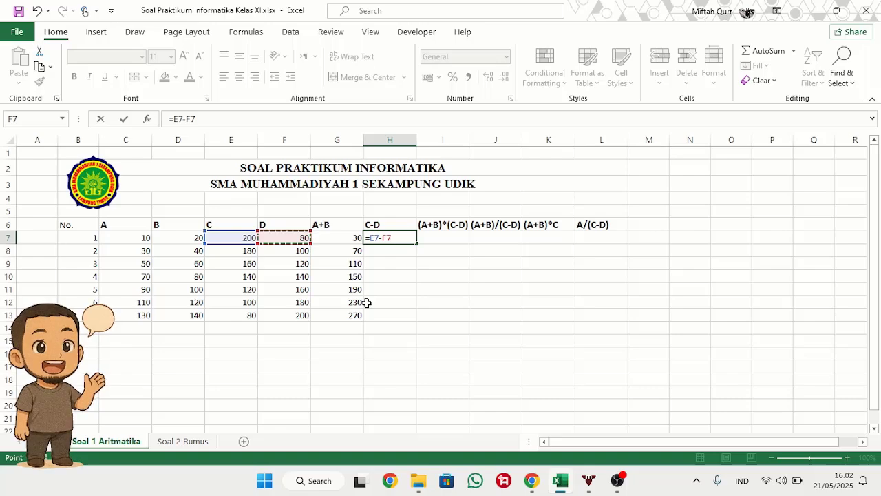
key("Return")
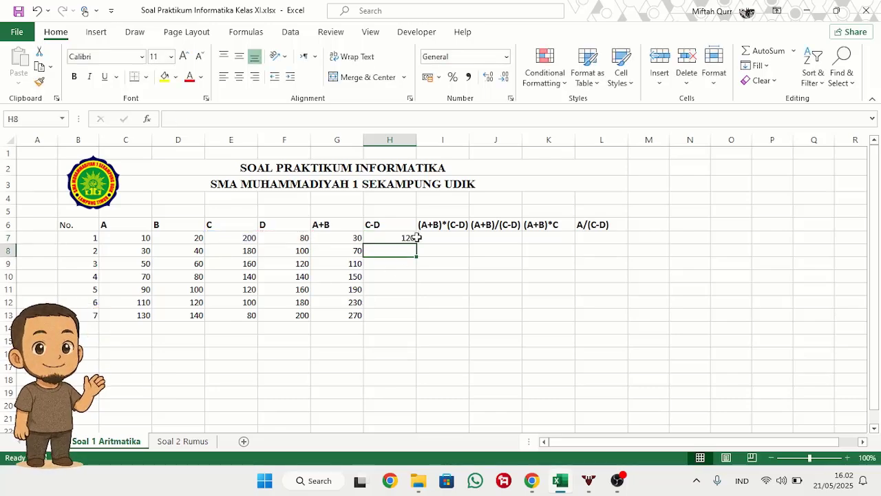
Step: Fill the C-D formula from H7 down to H13, and undo that fill
left_click(391, 239)
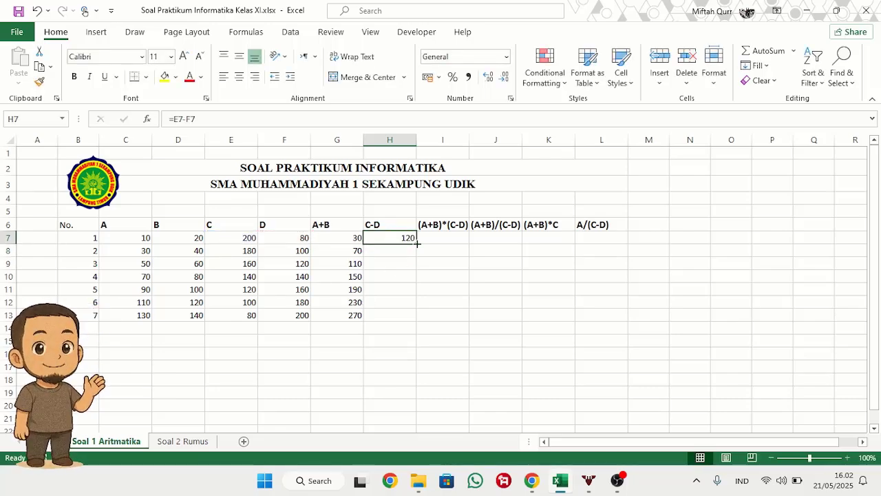
left_click_drag(417, 243, 418, 318)
left_click(441, 275)
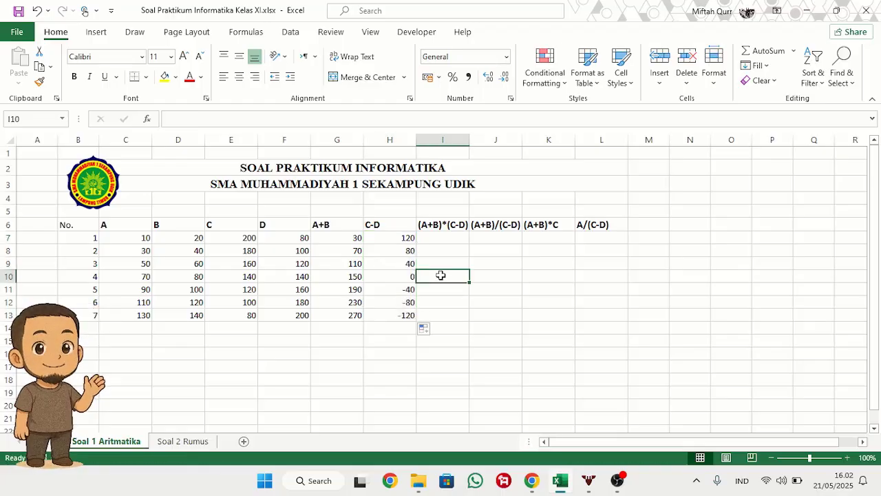
left_click(394, 236)
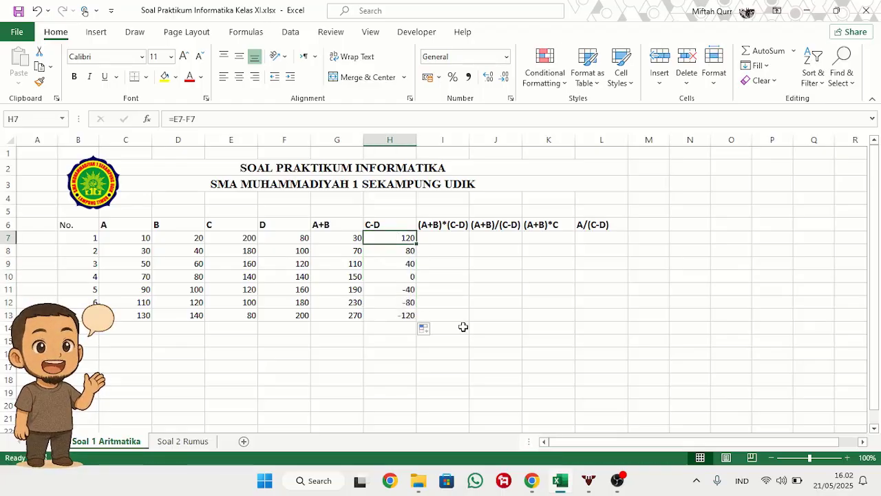
key("ctrl+z")
Step: Move the C-D formula cell from H7 to H8, and undo the move
left_click(423, 267)
mouse_move(390, 238)
left_mouse_down()
mouse_move(392, 270)
mouse_move(390, 254)
left_mouse_up()
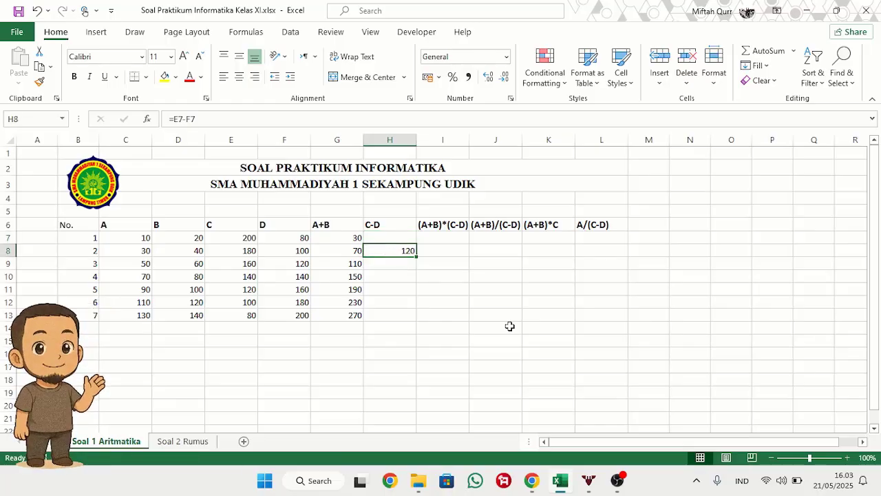
key("ctrl+z")
Step: Copy the C-D formula in H7 down the column through H13
left_click(474, 285)
left_click(393, 238)
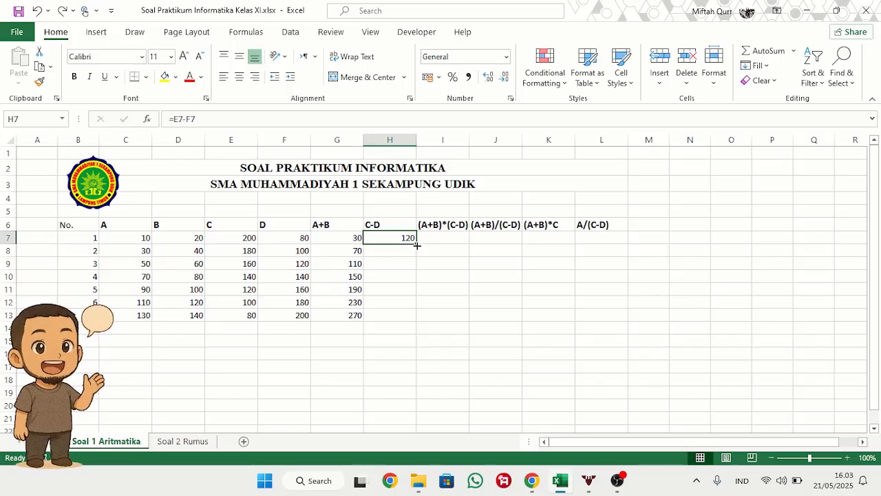
left_click_drag(416, 245, 421, 316)
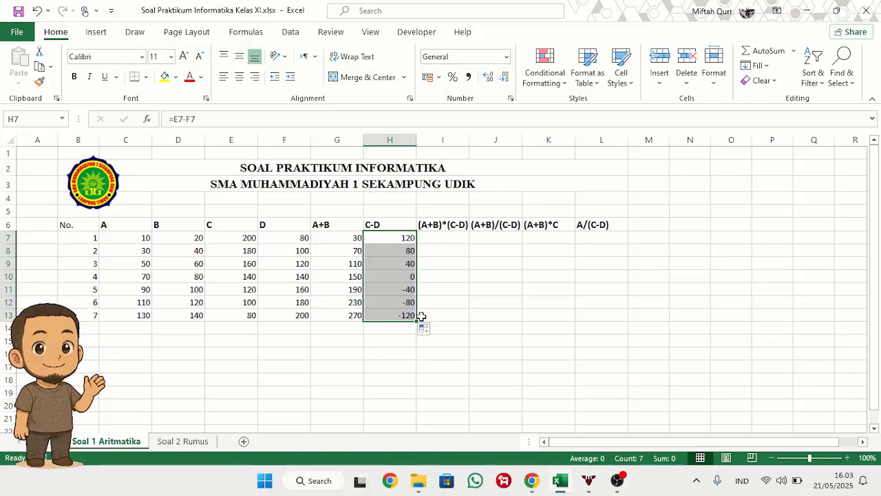
Step: Enter =G7*H7 in I7 under the (A+B)*(C-D) heading and fill it down through I13
left_click(457, 241)
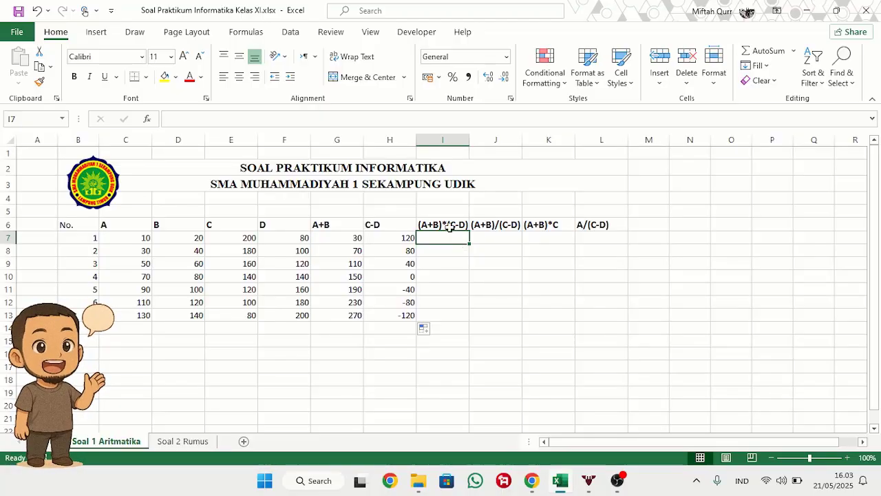
left_click(449, 228)
left_click(452, 241)
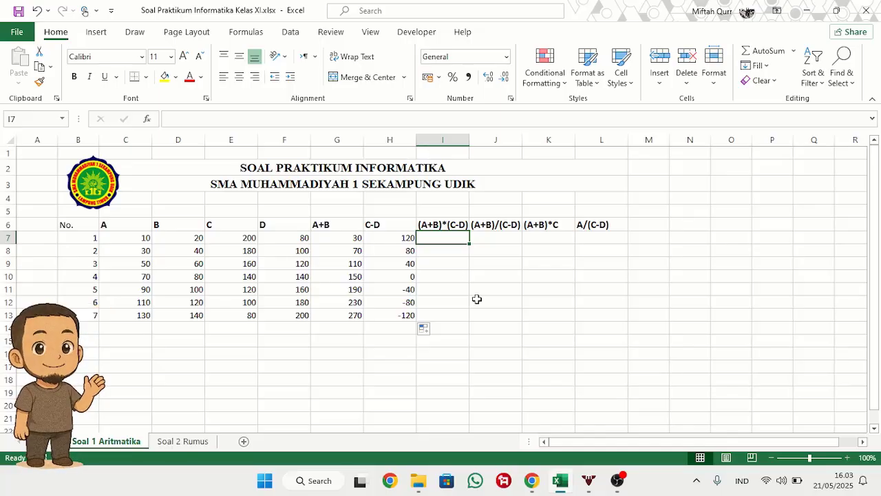
type("=")
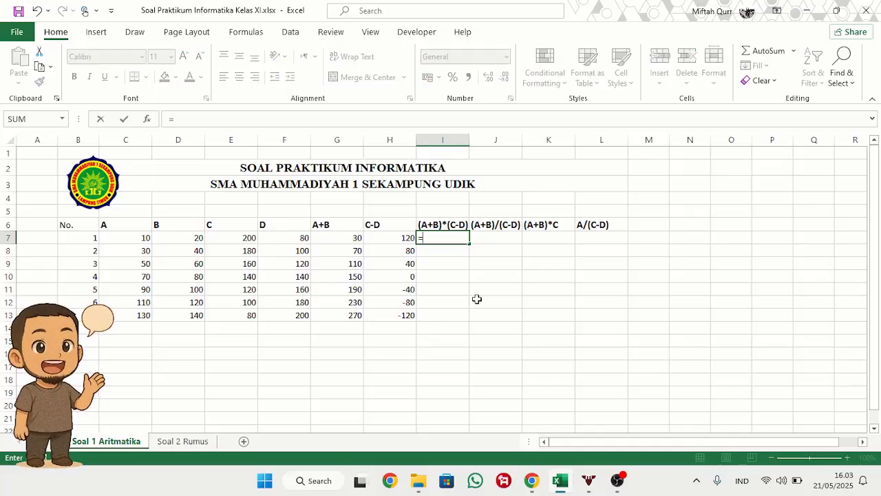
left_click(350, 239)
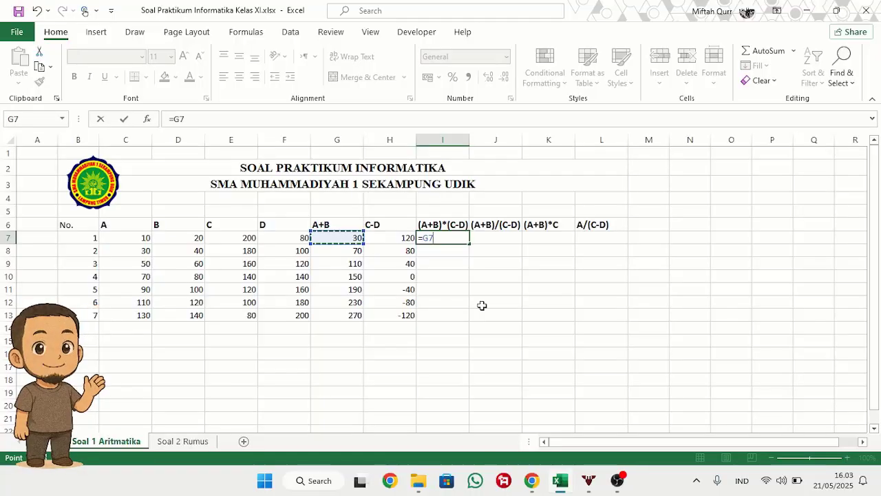
type("*")
left_click(387, 239)
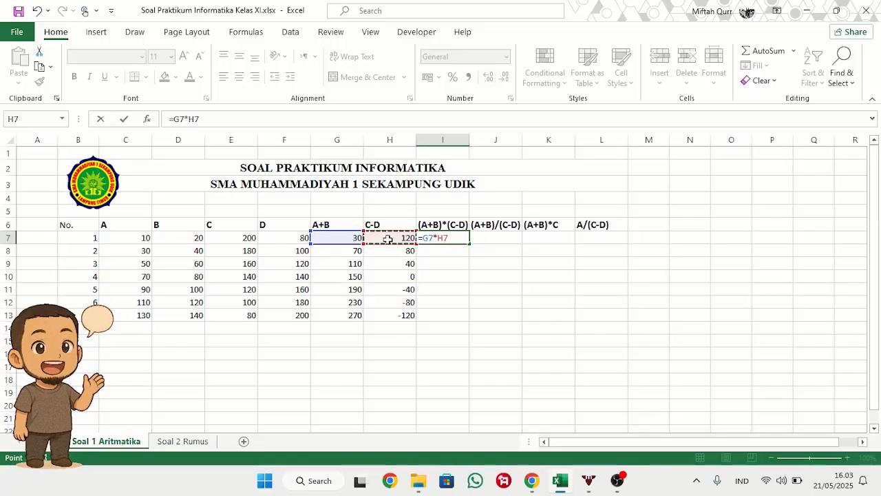
key("Return")
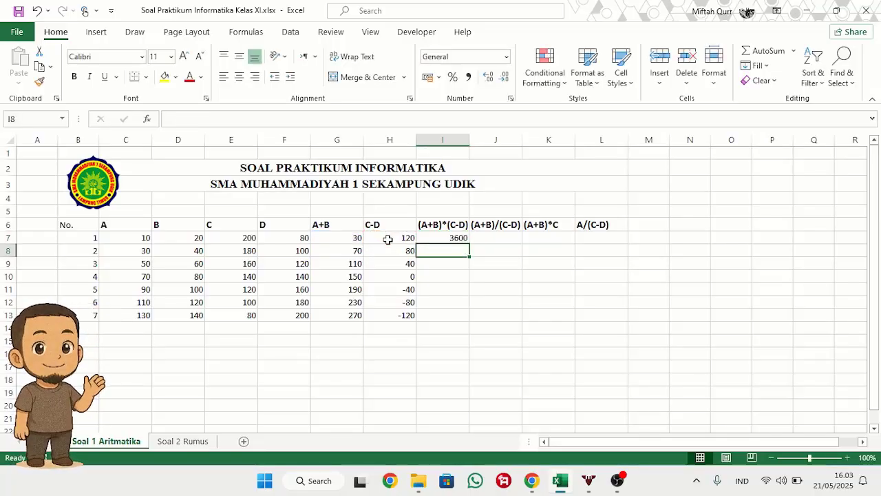
left_click(459, 237)
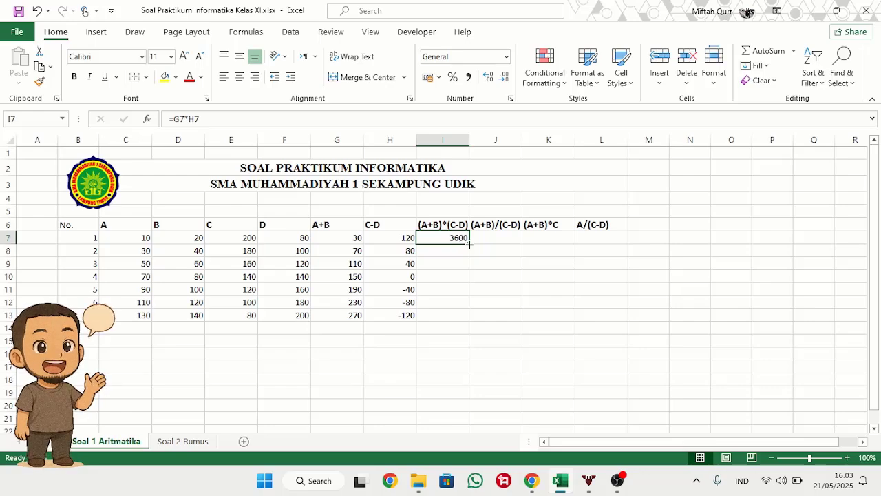
left_click_drag(469, 243, 468, 320)
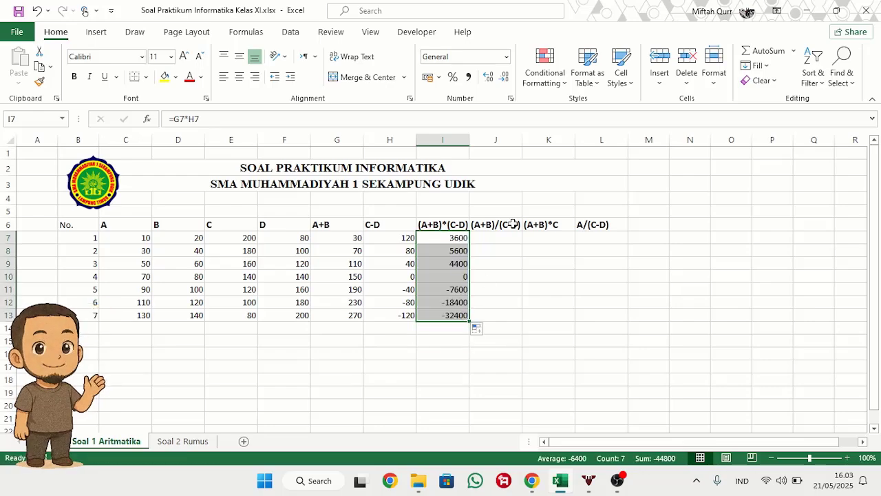
Step: Enter =G7/H7 in J7 under the (A+B)/(C-D) heading and fill it down through J13
left_click(508, 236)
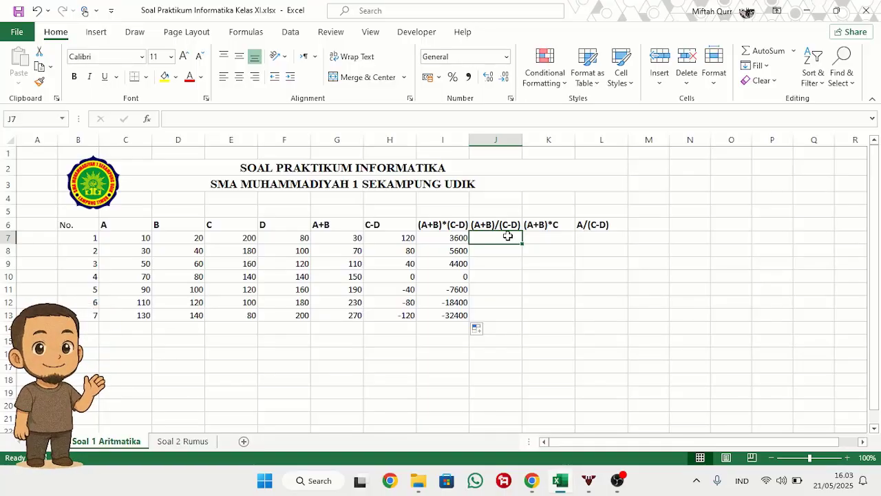
type("=")
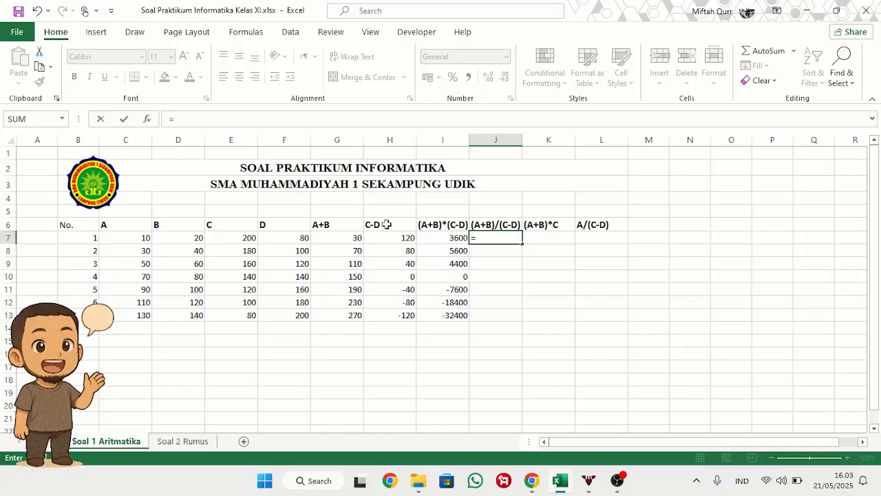
left_click(351, 240)
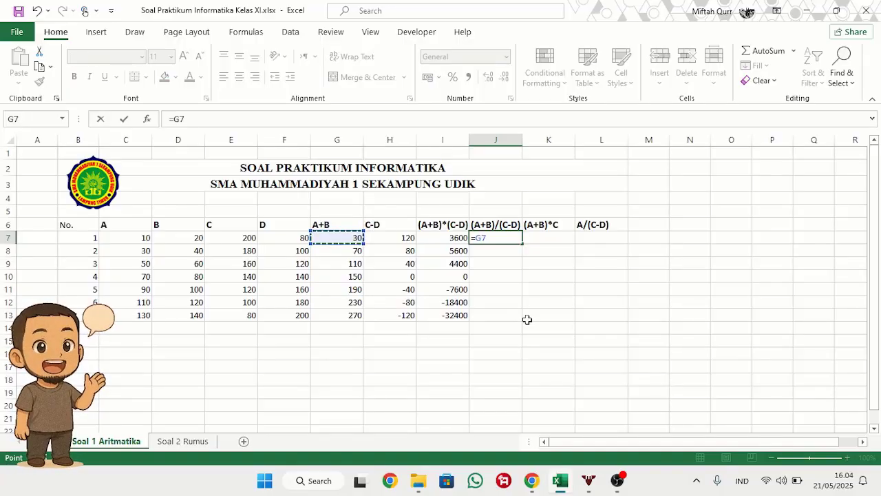
type("/")
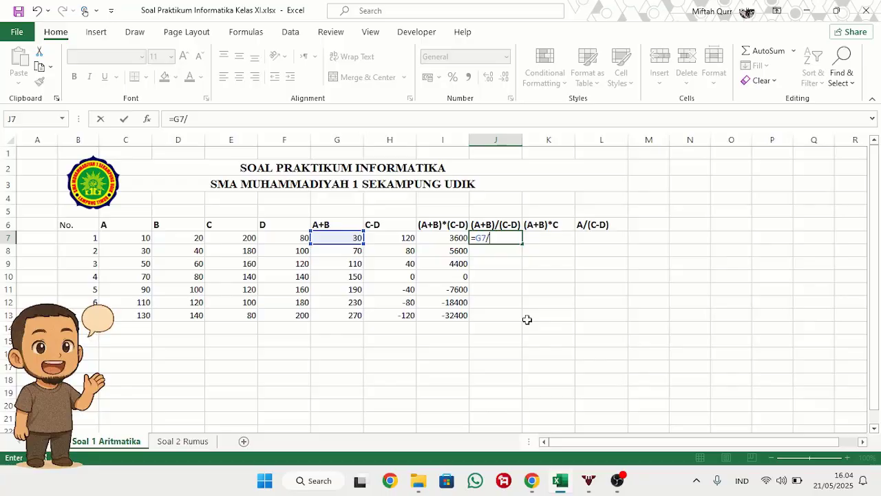
left_click(402, 237)
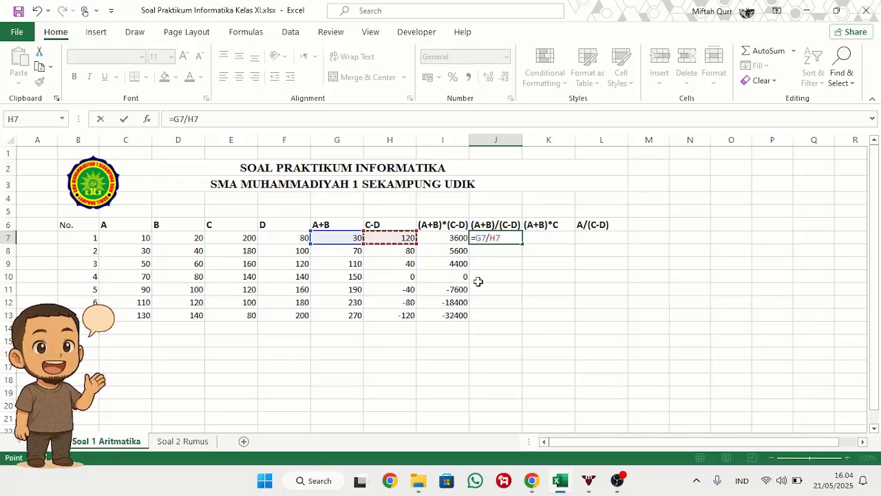
key("Return")
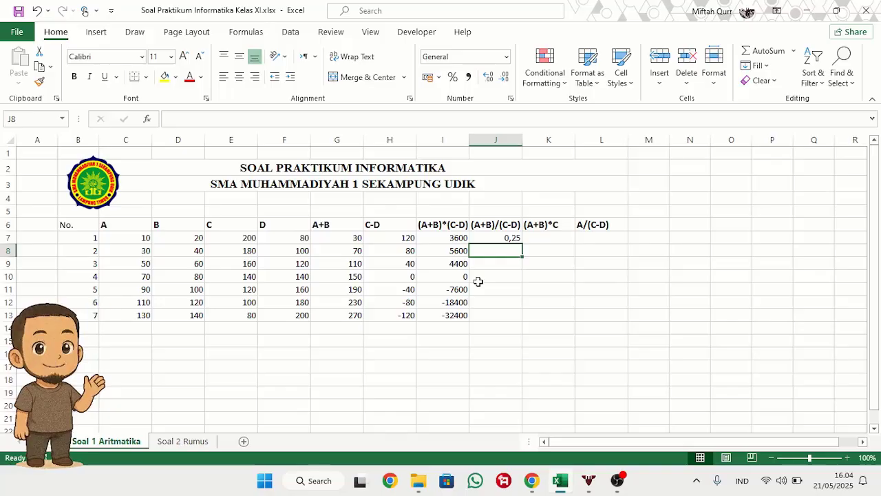
left_click(509, 238)
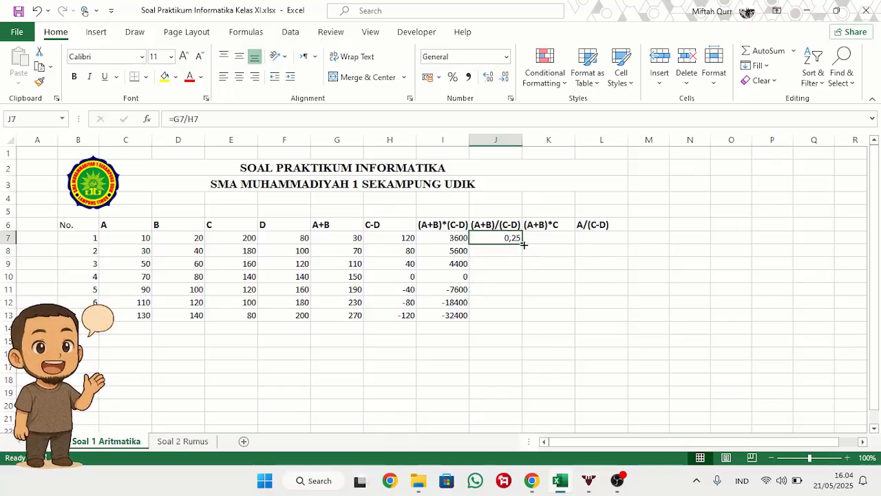
left_click_drag(523, 245, 523, 318)
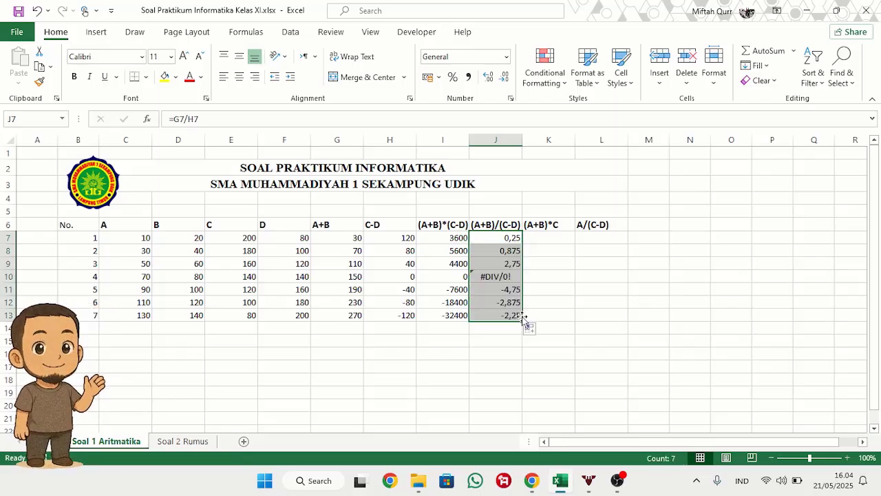
Step: Inspect the formula in J10 of the (A+B)/(C-D) column
left_click(552, 266)
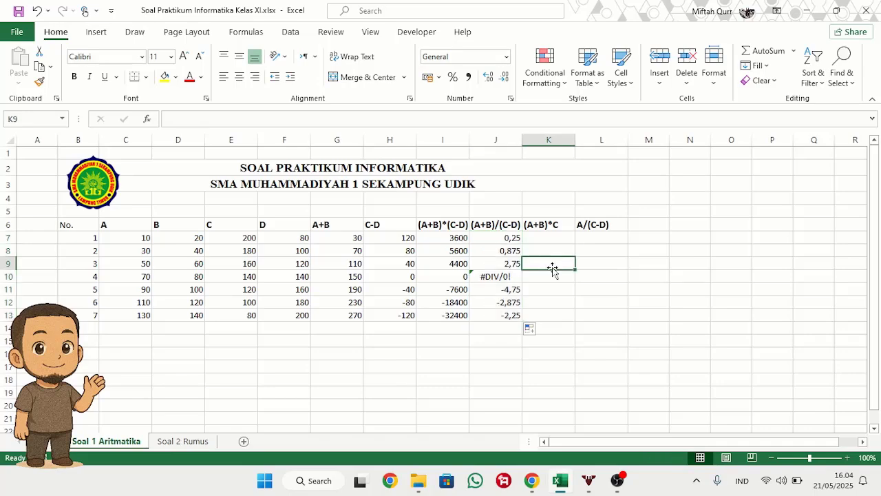
left_click(504, 274)
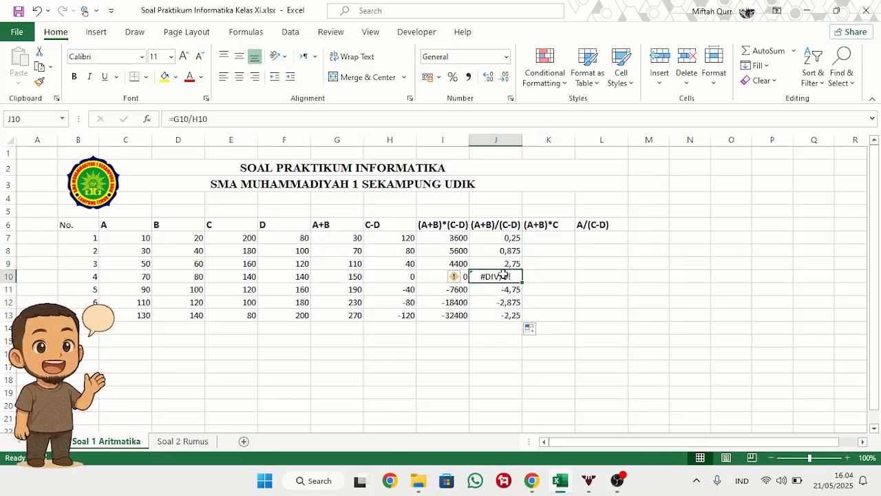
left_click(577, 293)
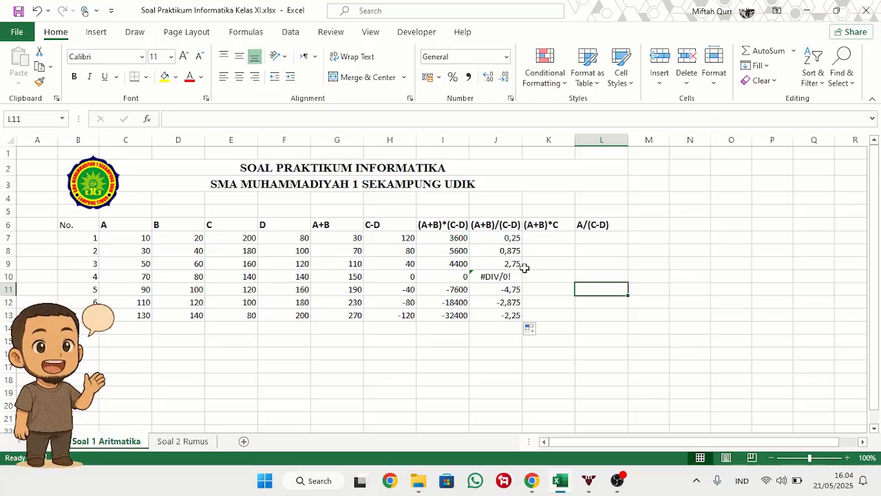
left_click(506, 277)
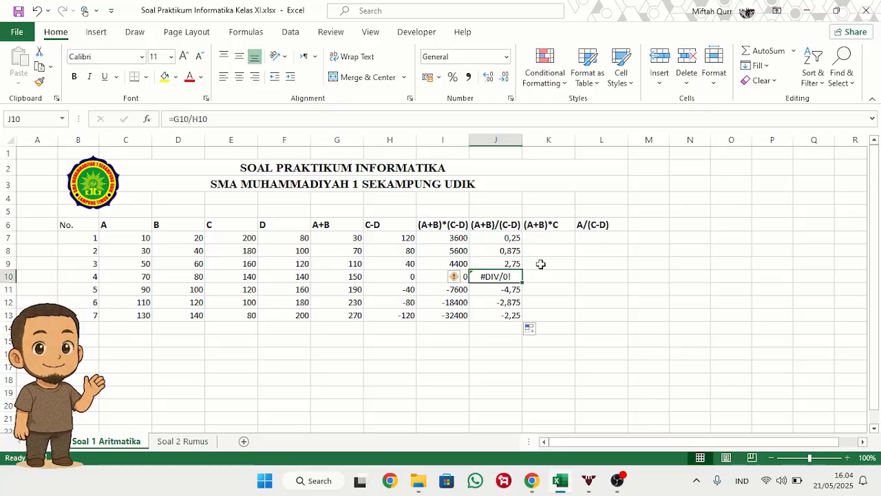
left_click(541, 262)
Step: Enter =G7*E7 in K7 under the (A+B)*C heading and fill it down through K13
left_click(546, 239)
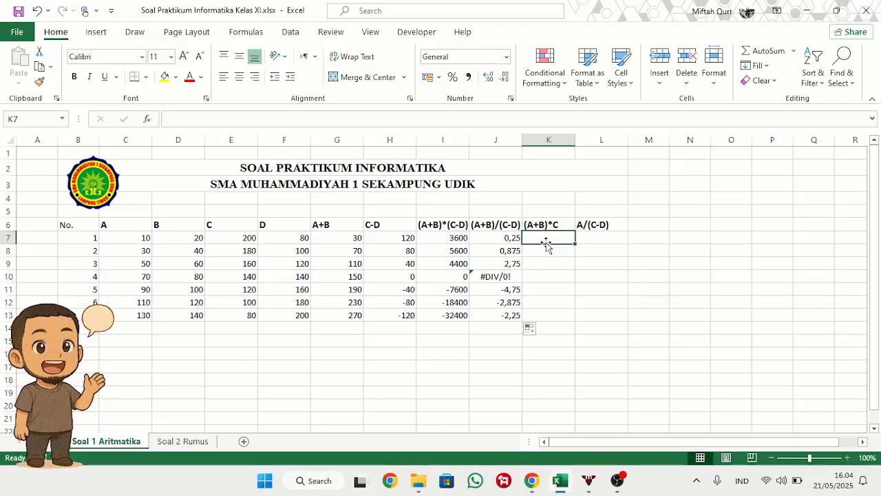
type("=")
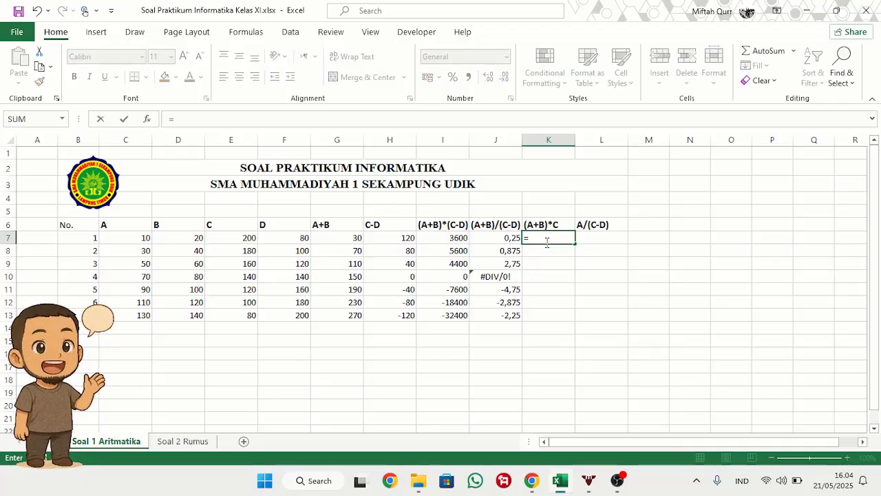
left_click(334, 239)
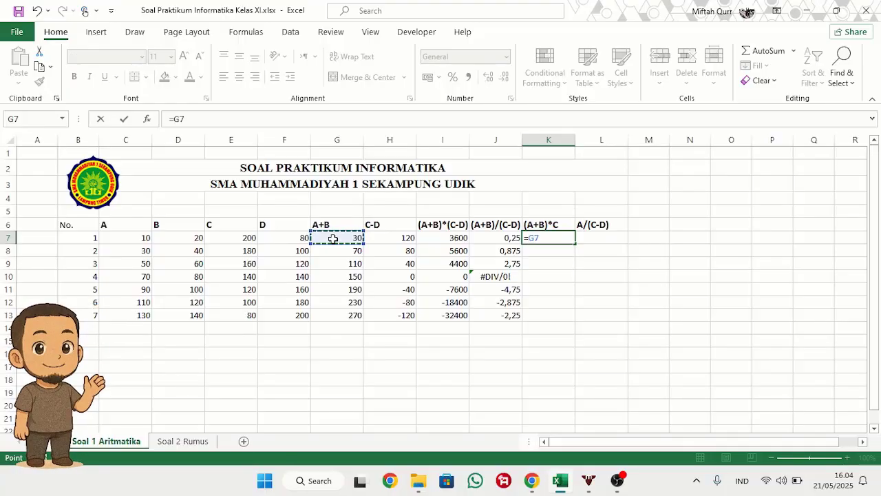
type("*")
left_click(243, 235)
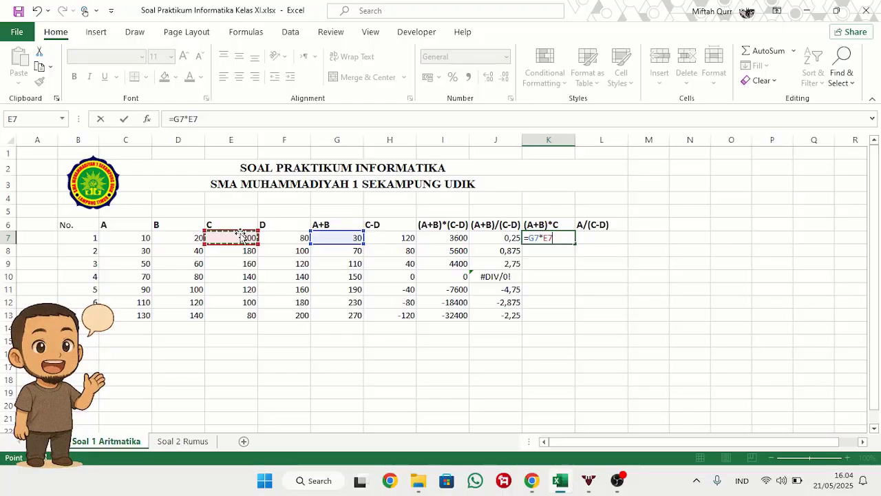
key("Return")
left_click(544, 238)
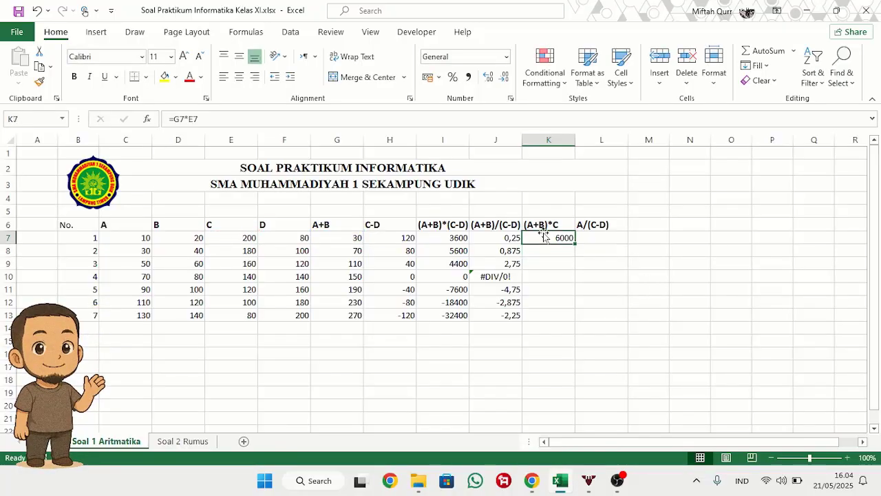
left_click_drag(575, 245, 577, 323)
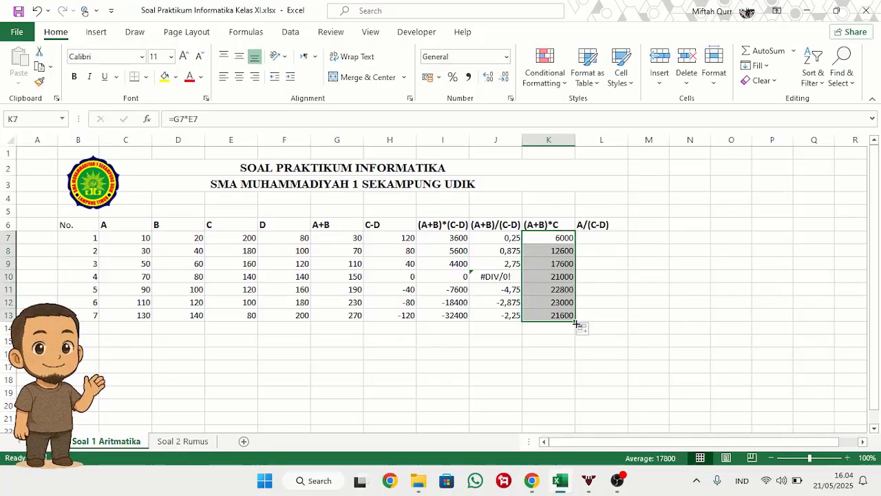
Step: Enter =C7/H7 in L7 under the A/(C-D) heading and fill it down through L13
left_click(598, 237)
type("=")
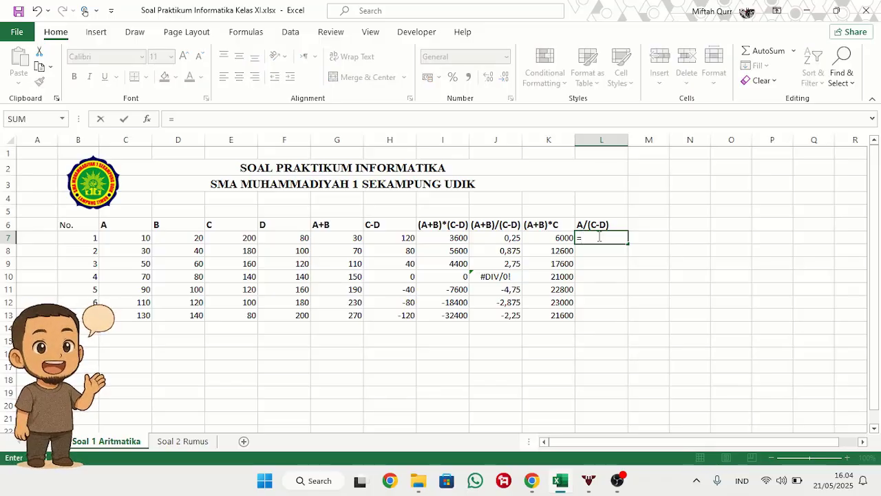
left_click(132, 238)
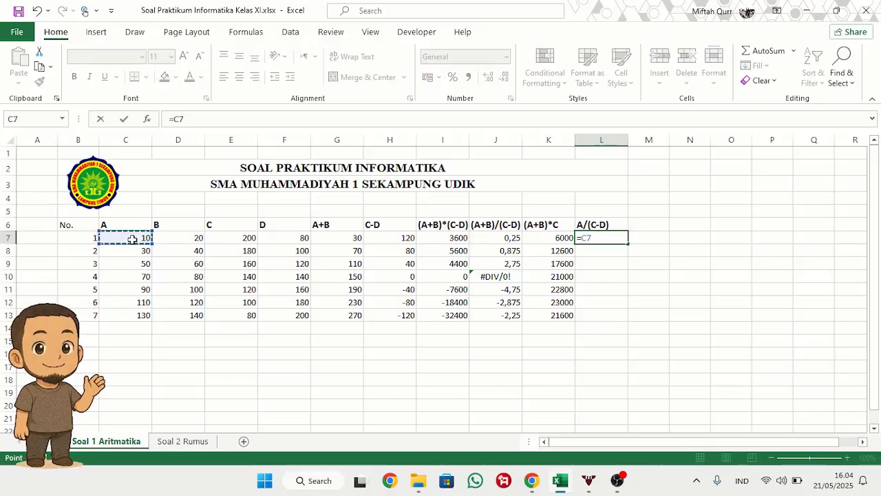
type("/")
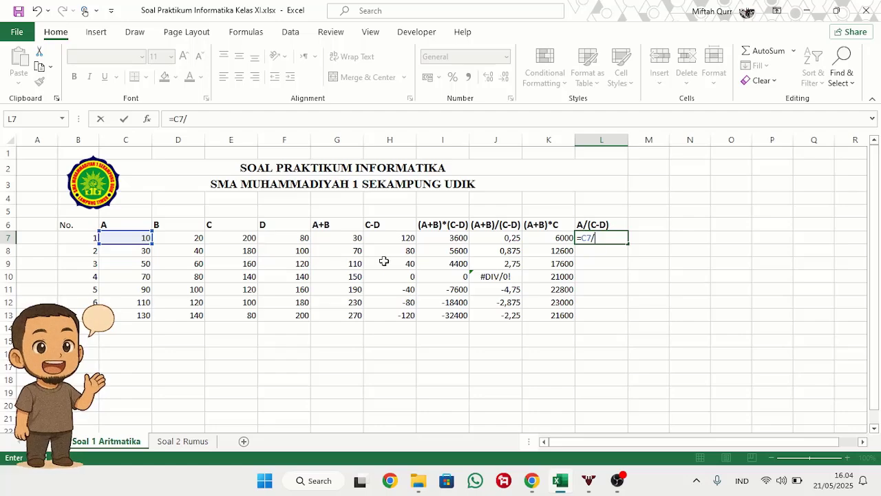
left_click(380, 242)
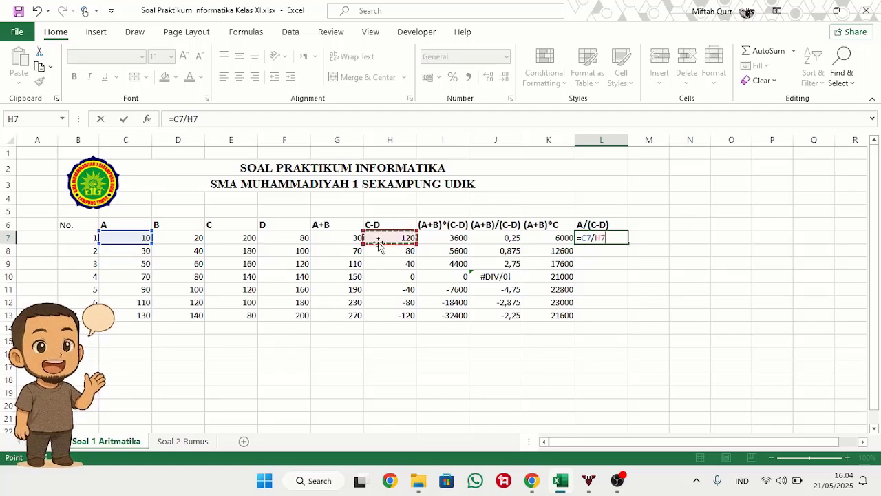
key("ctrl+Return")
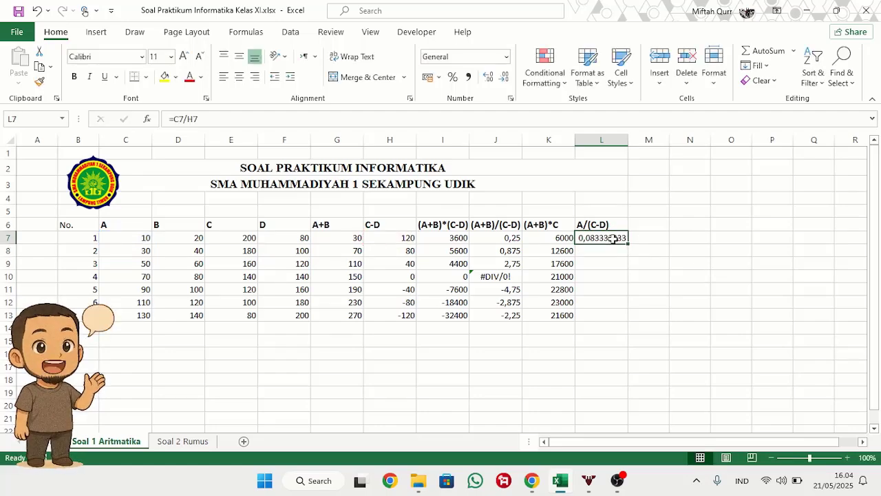
left_click_drag(628, 243, 634, 320)
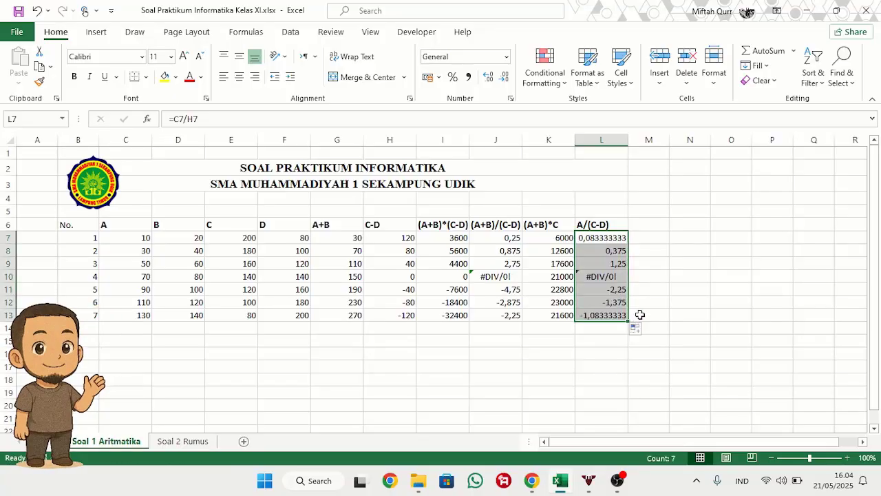
left_click(649, 289)
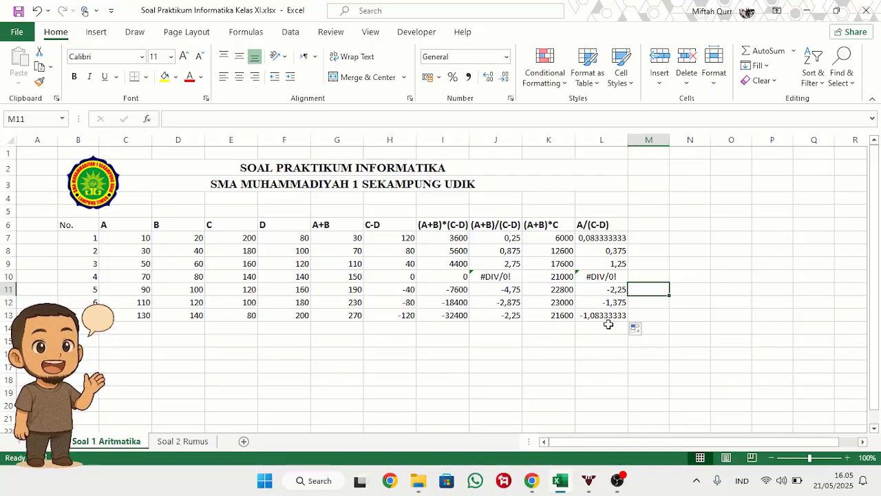
Step: Try to move the No. heading from B6 onto B7, and cancel replacing the existing data
left_click(84, 221)
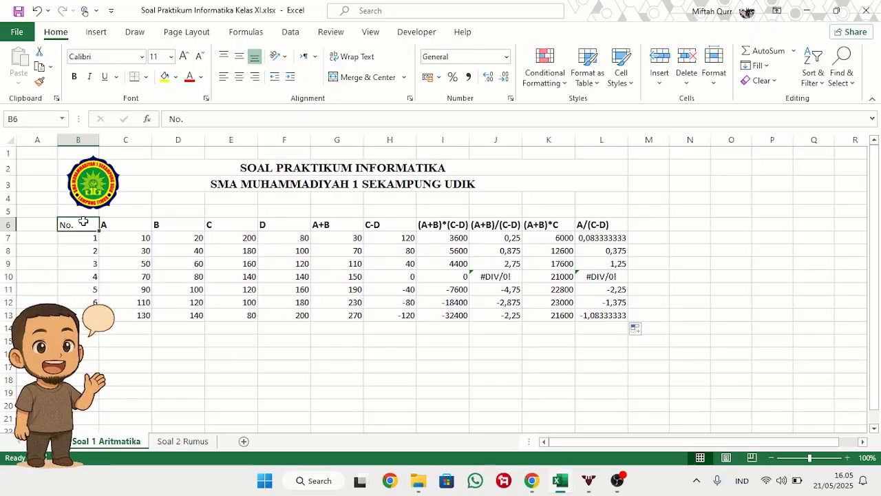
left_click(153, 224)
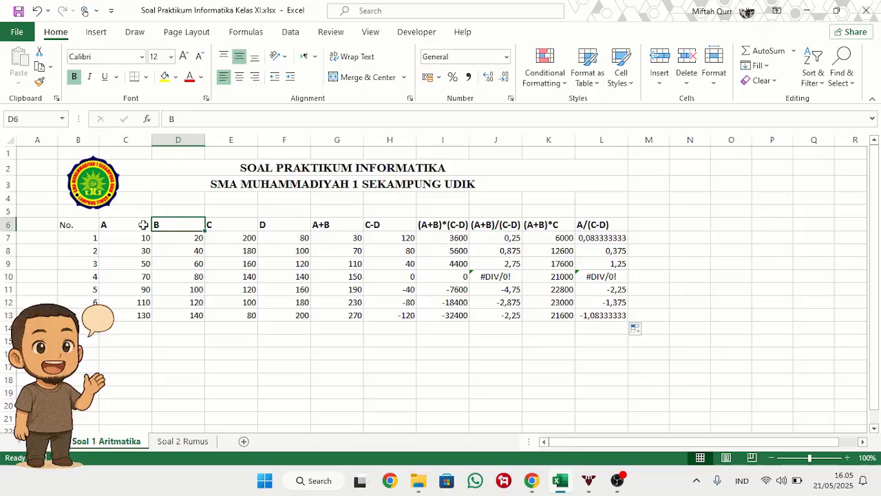
left_click(82, 222)
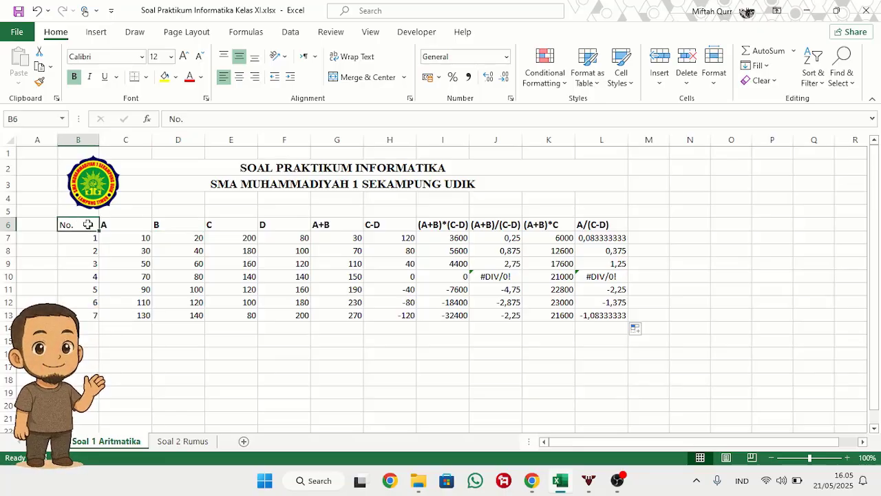
mouse_move(87, 224)
left_mouse_down()
mouse_move(116, 242)
mouse_move(84, 222)
left_mouse_up()
left_click(164, 242)
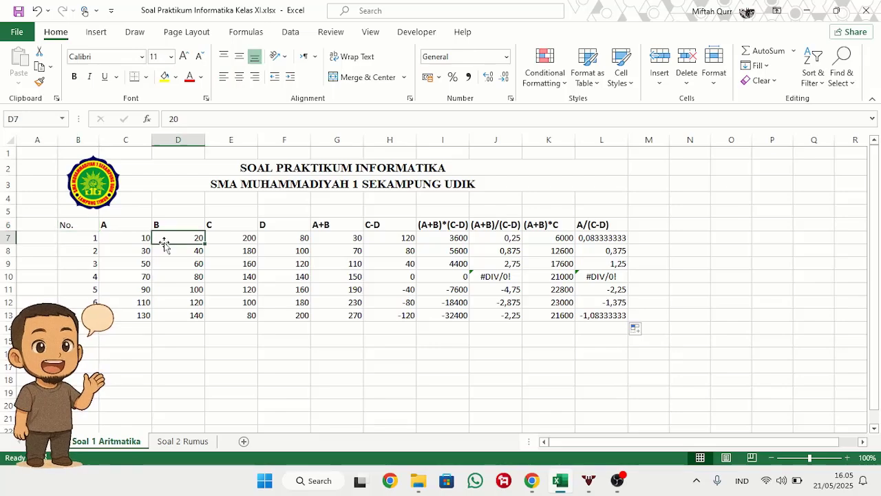
left_click(89, 226)
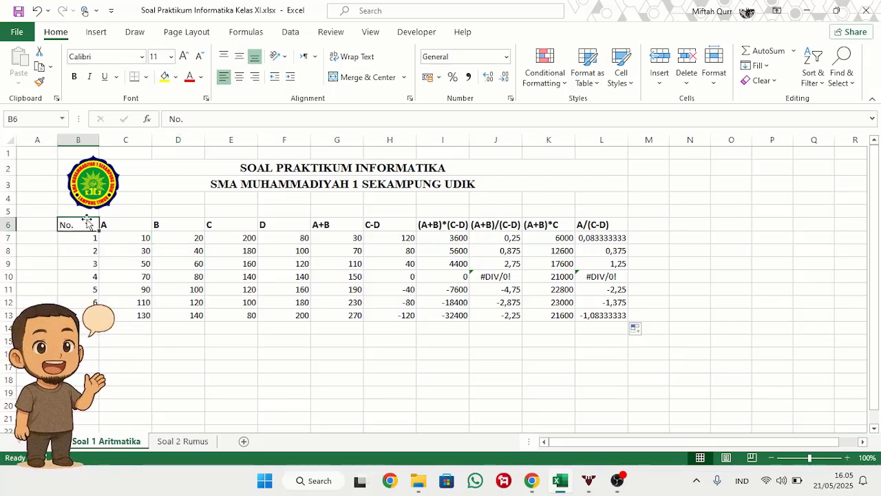
left_click_drag(85, 219, 80, 239)
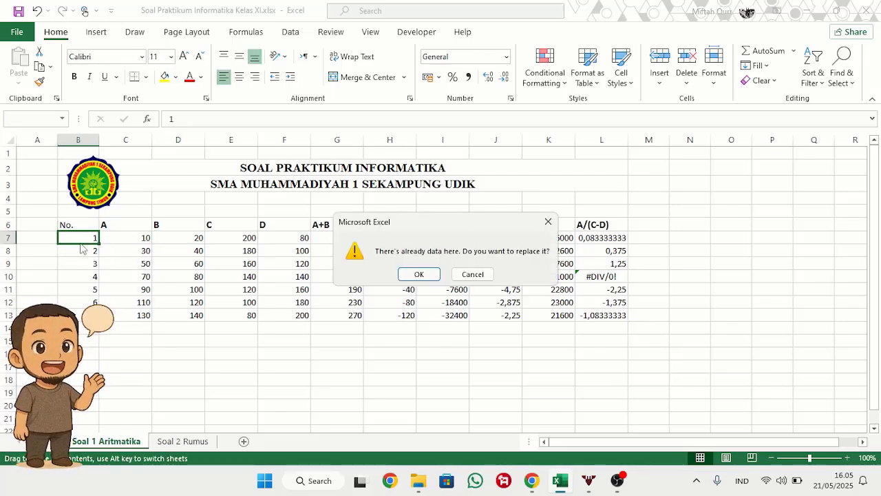
left_click(473, 274)
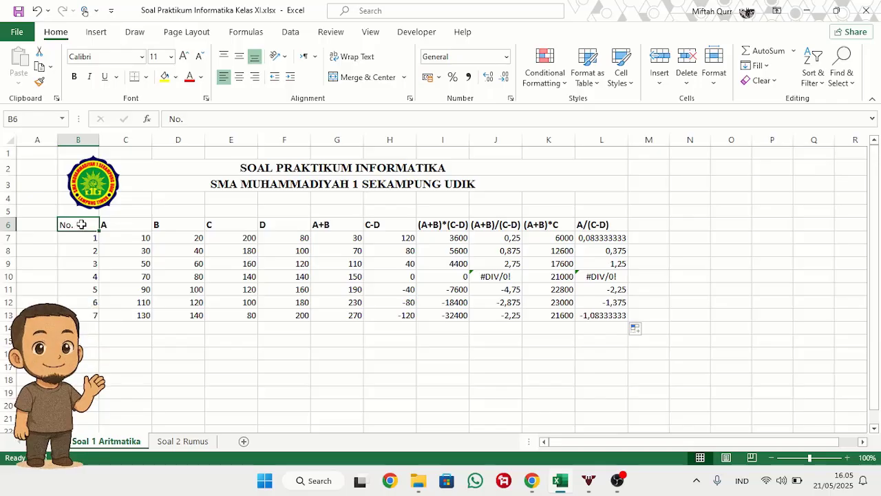
Step: Apply All Borders to the whole table in B6:L13
left_click_drag(82, 224, 591, 315)
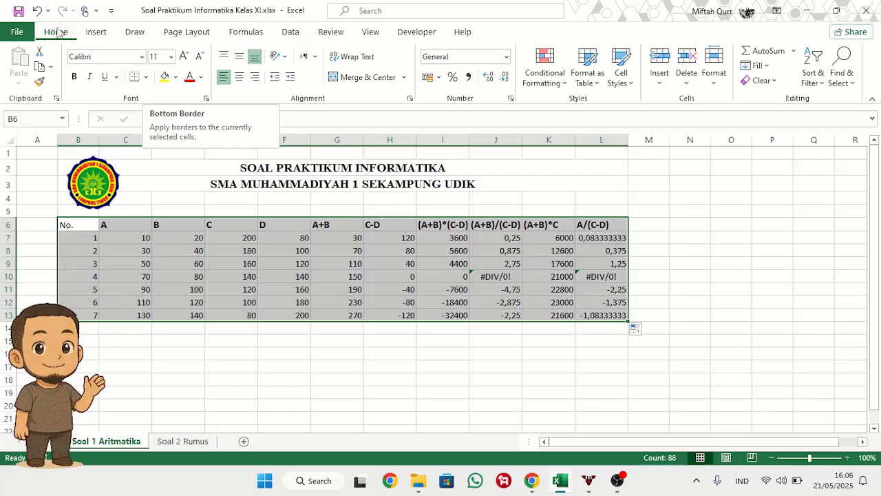
left_click(96, 33)
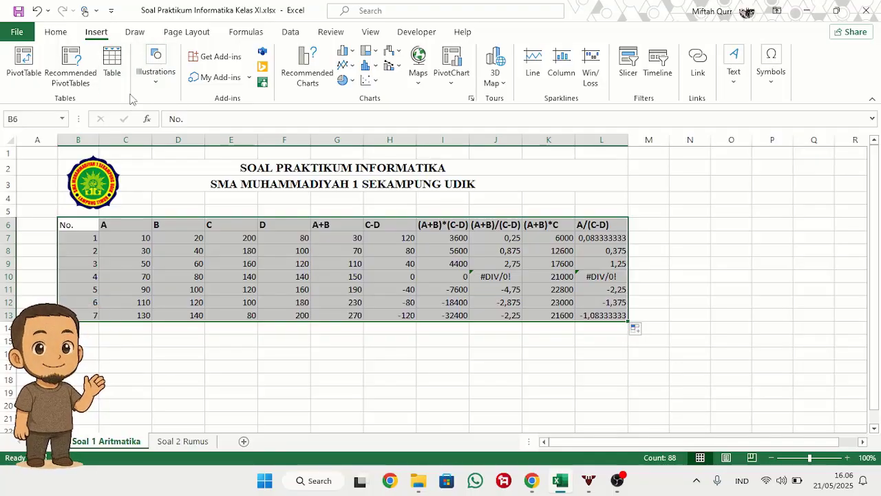
left_click(58, 33)
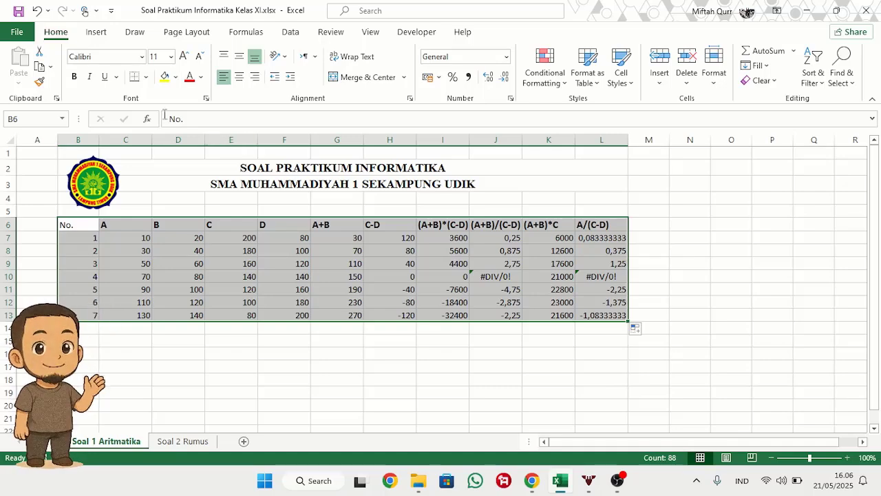
left_click(146, 76)
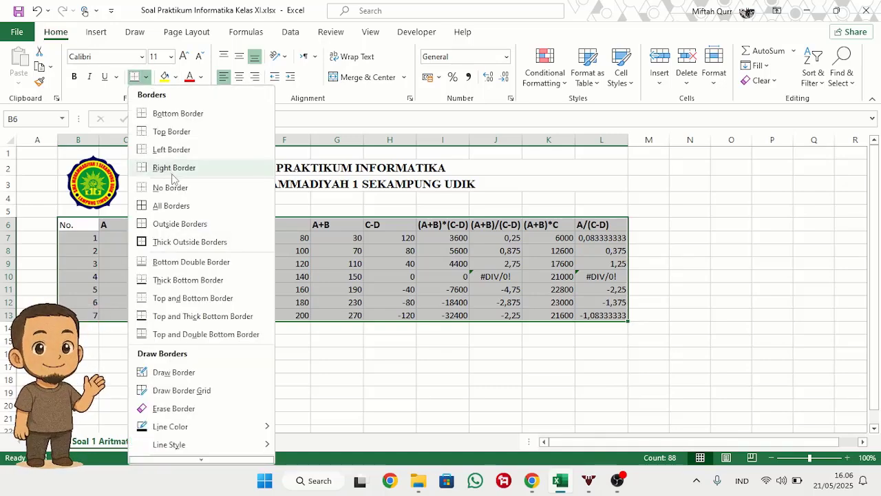
left_click(184, 208)
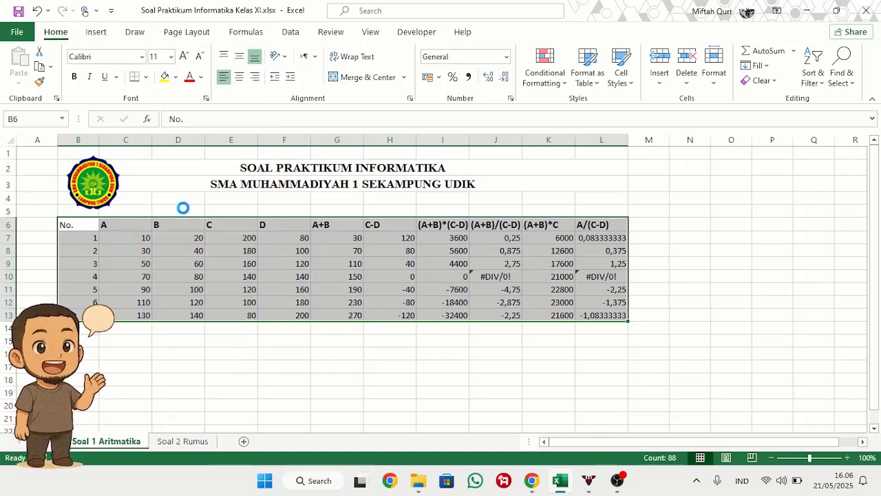
left_click(220, 277)
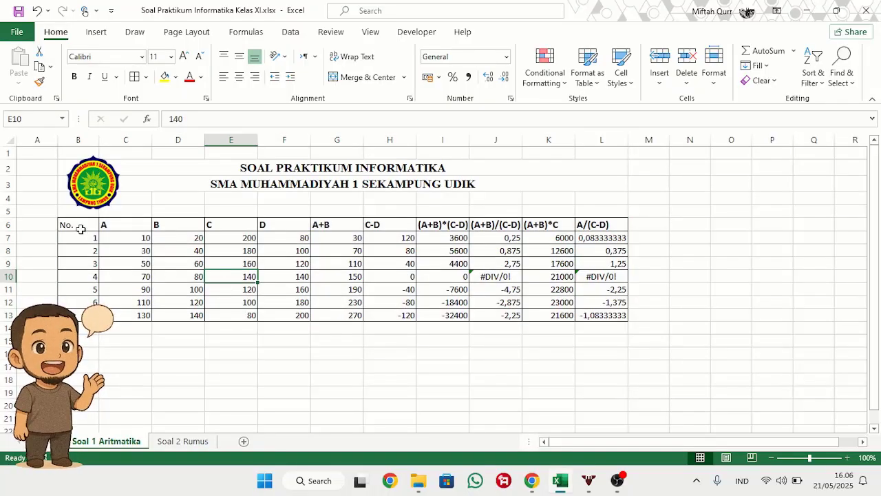
Step: Put Thick Outside Borders around the table's header row, B6:L6
left_click_drag(80, 227, 601, 226)
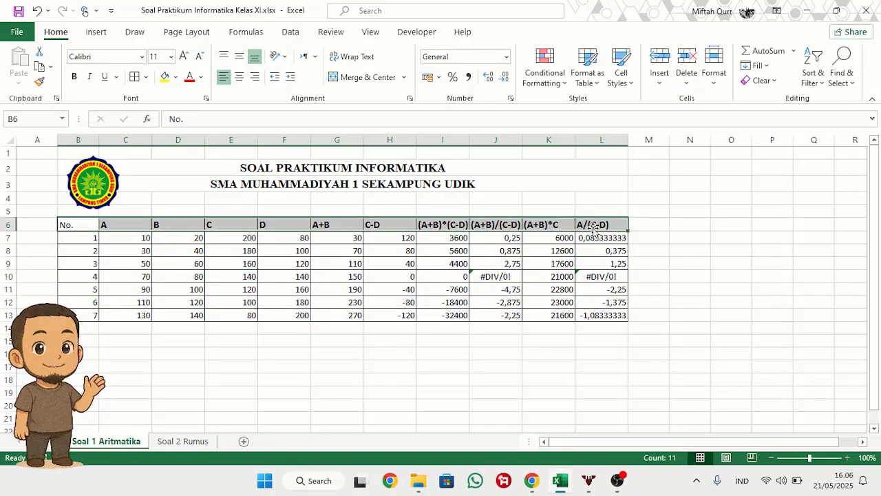
left_click(146, 77)
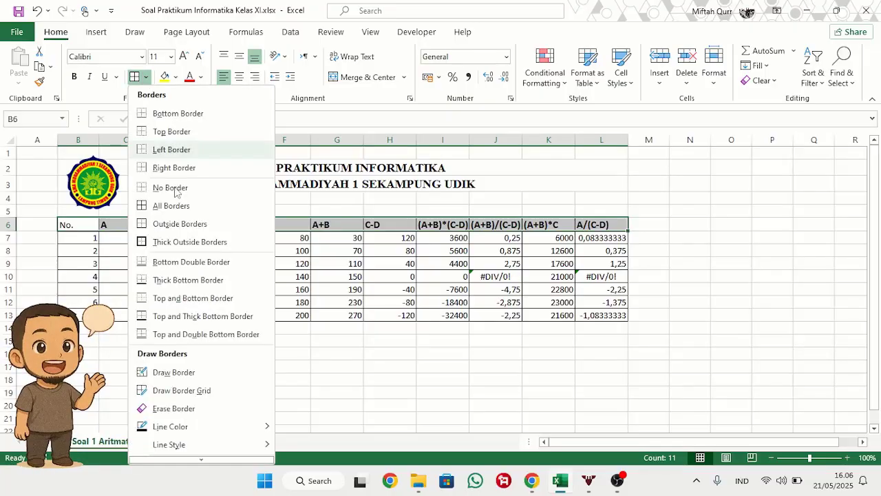
left_click(185, 244)
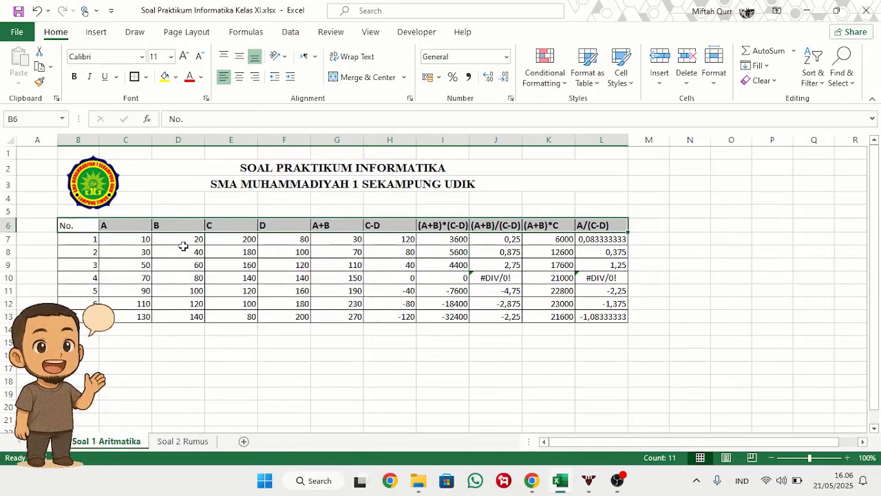
left_click(283, 313)
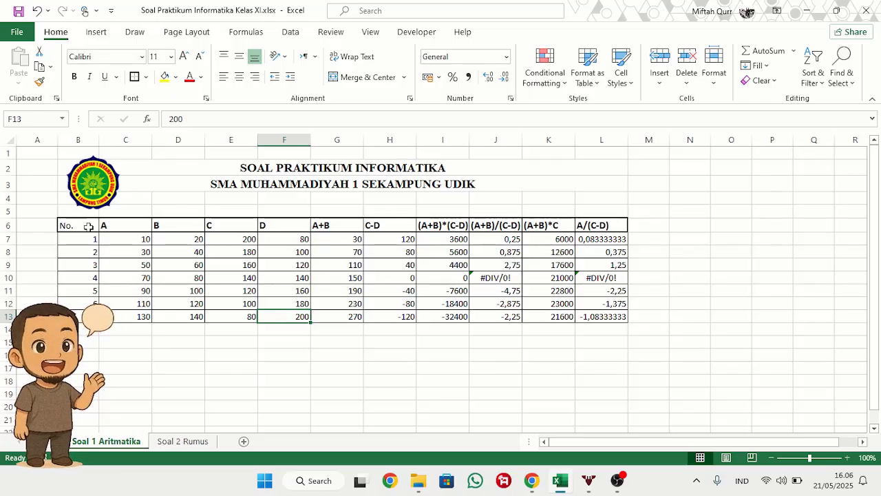
Step: Centre the headings in B6:L6 and the row numbers in B7:B13 horizontally
left_click_drag(88, 227, 587, 232)
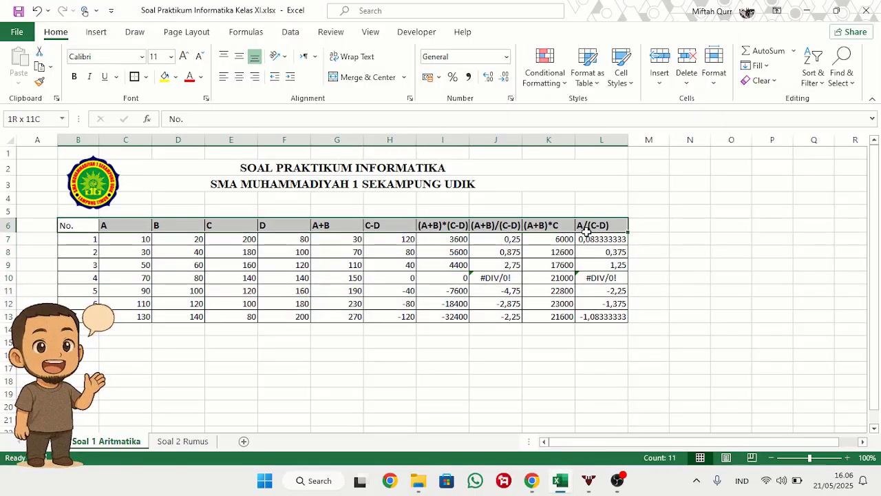
left_click(473, 304)
left_click(83, 228)
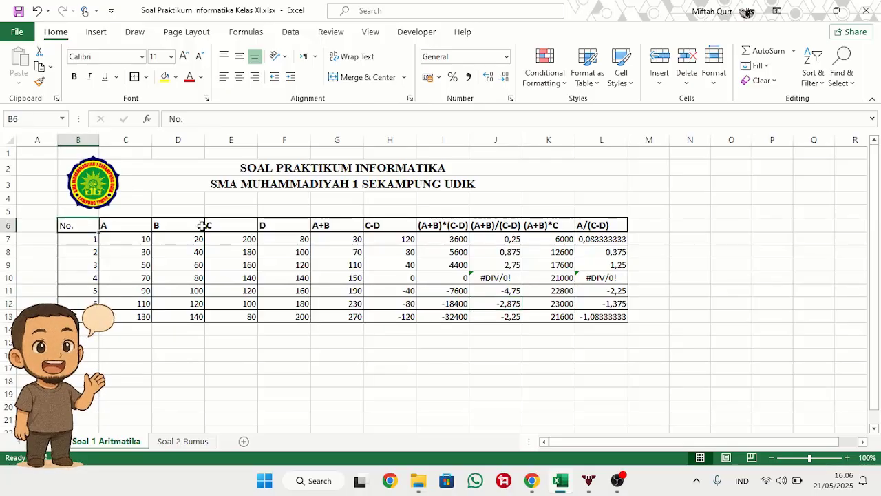
left_click_drag(202, 226, 593, 234)
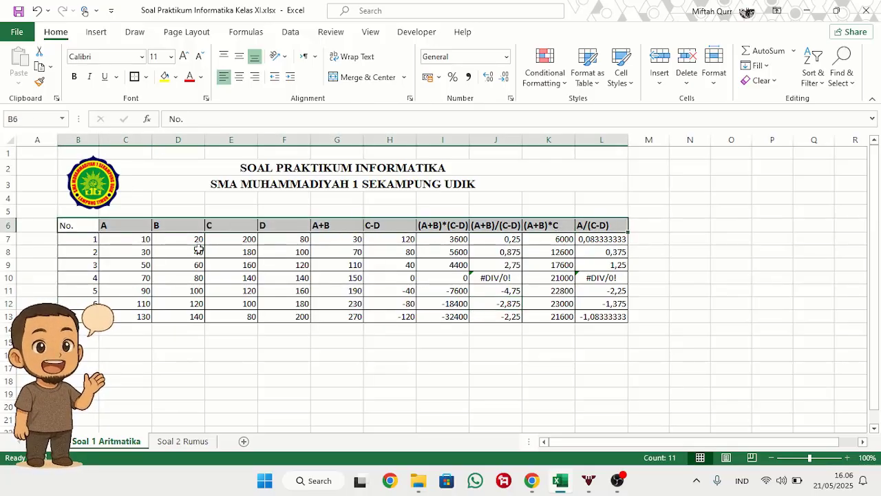
left_click(239, 77)
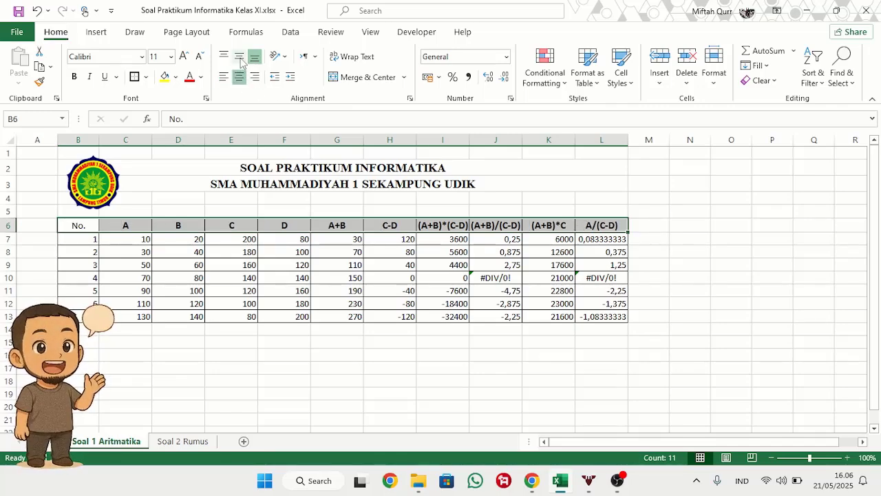
left_click(221, 290)
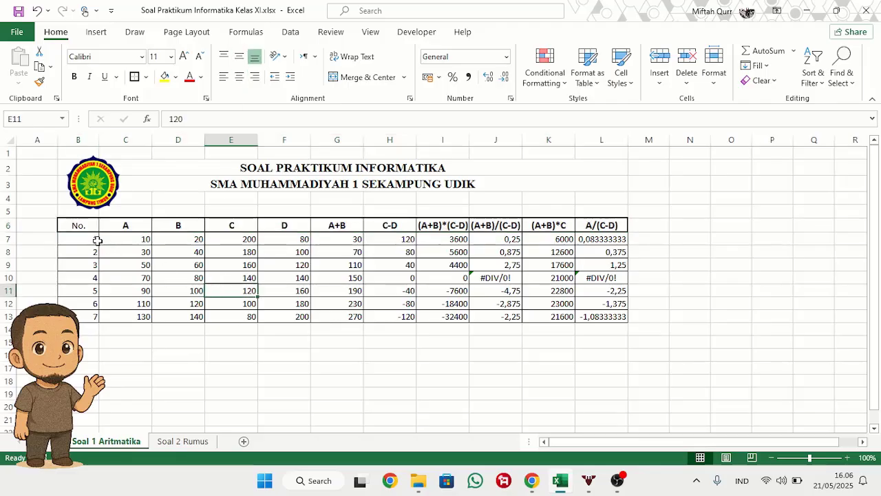
left_click_drag(97, 240, 95, 316)
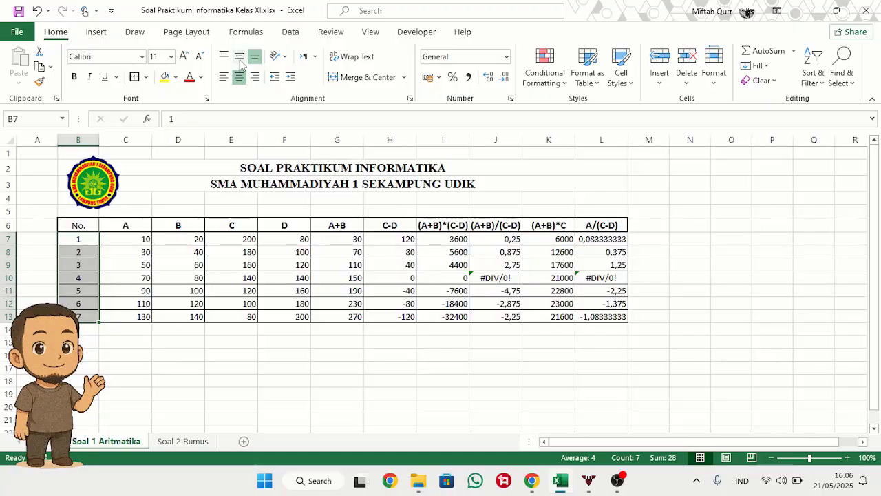
left_click(291, 353)
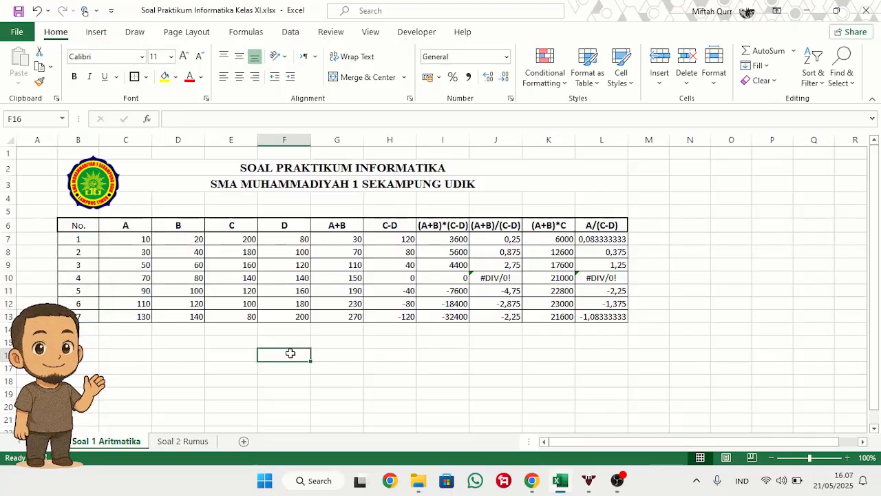